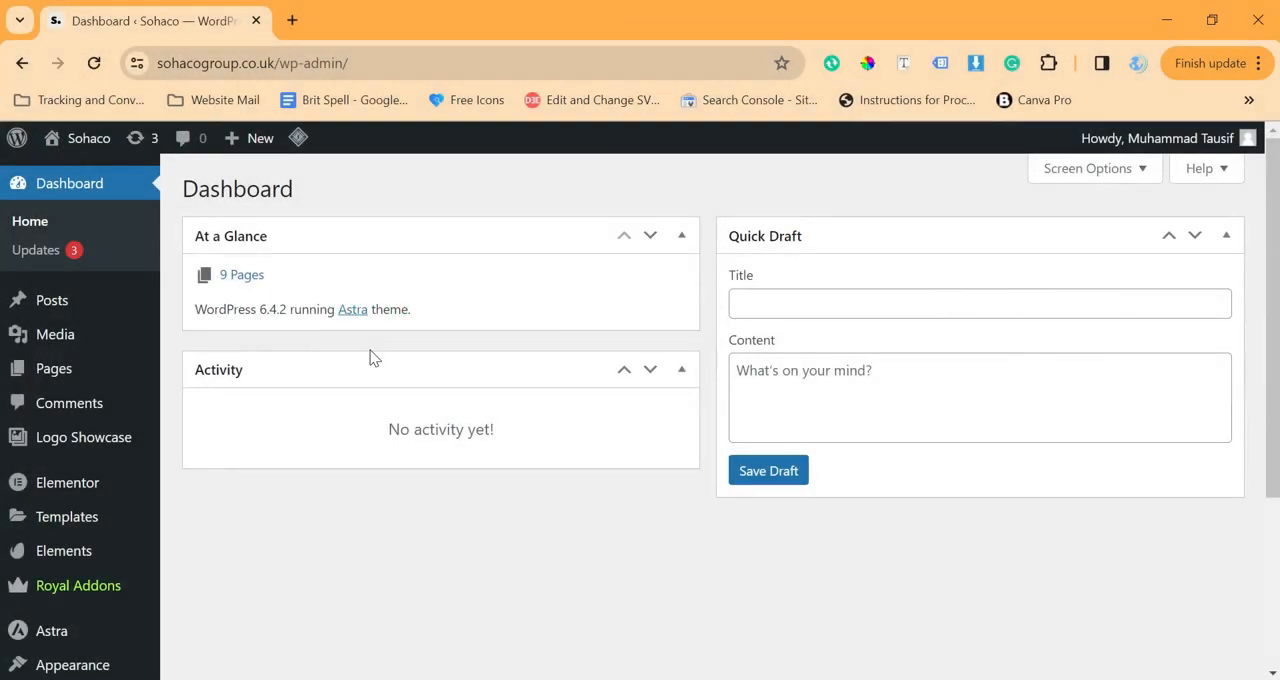
Search the plugin directory for "notification bar", and install and activate the WPFront Notification Bar plugin
{"action": "scroll", "coordinate": [370, 357], "scroll_direction": "down", "scroll_amount": 3}
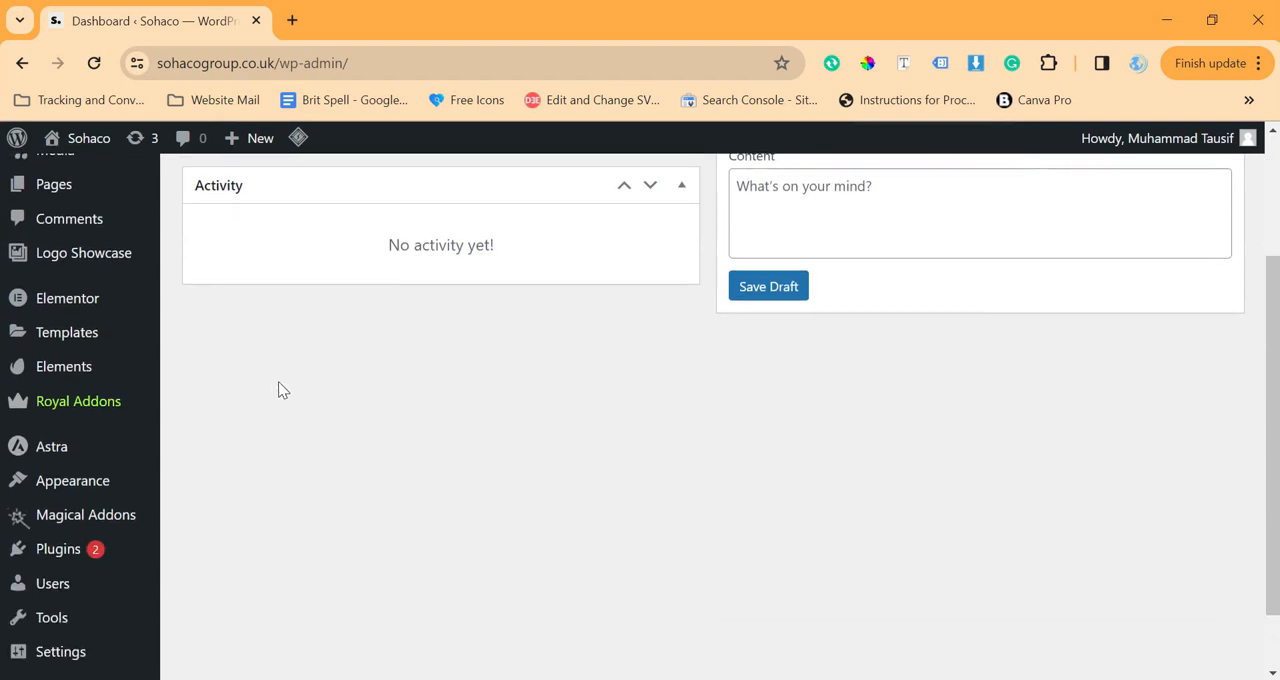
{"action": "mouse_move", "coordinate": [55, 553]}
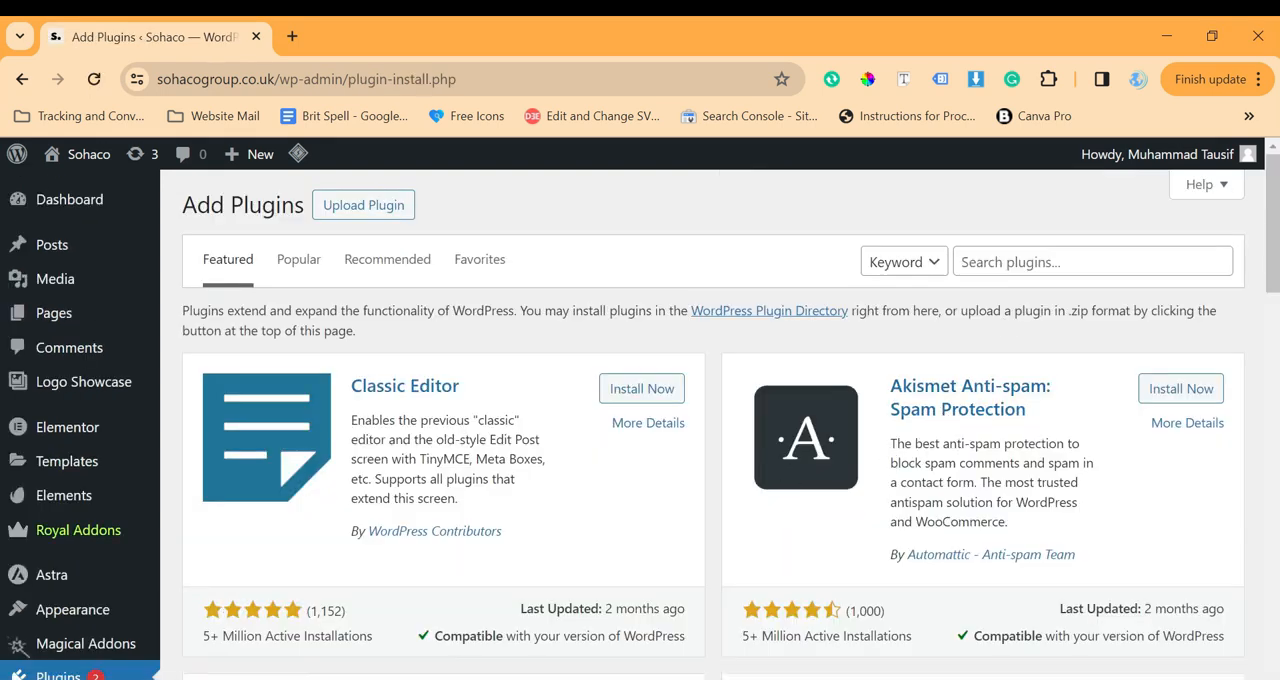
{"action": "left_click", "coordinate": [1075, 262]}
{"action": "type", "text": "notification bar"}
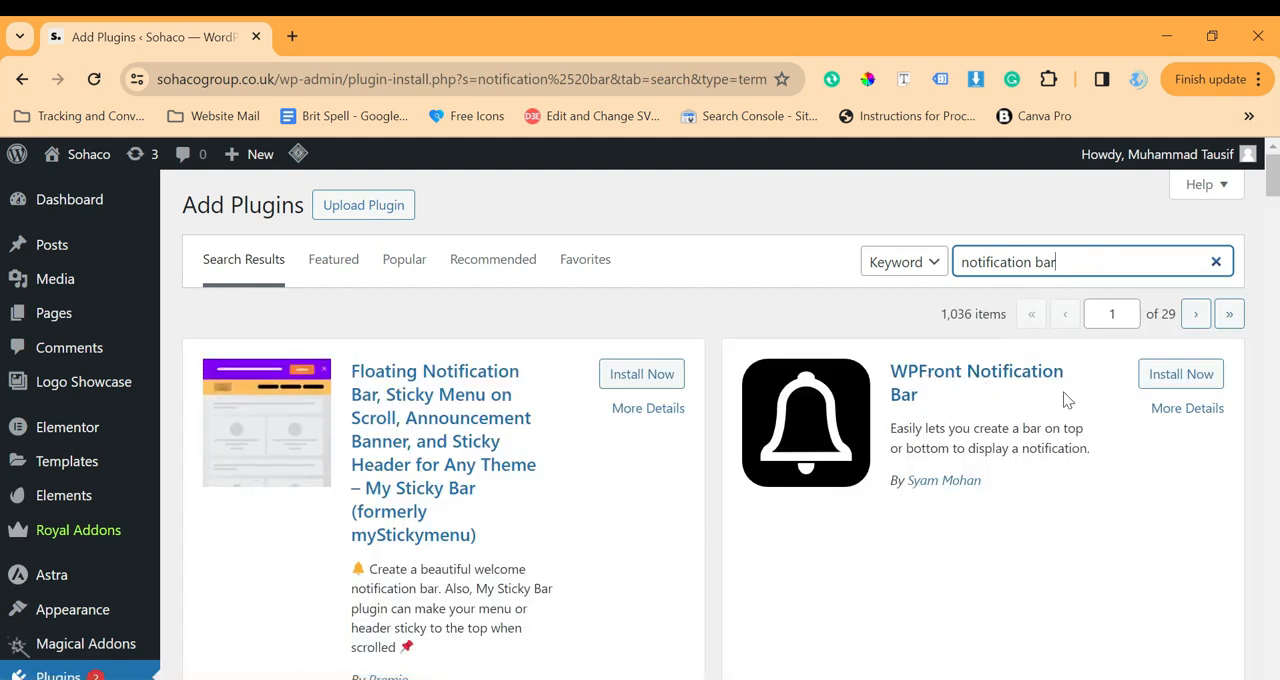
{"action": "left_click", "coordinate": [1156, 378]}
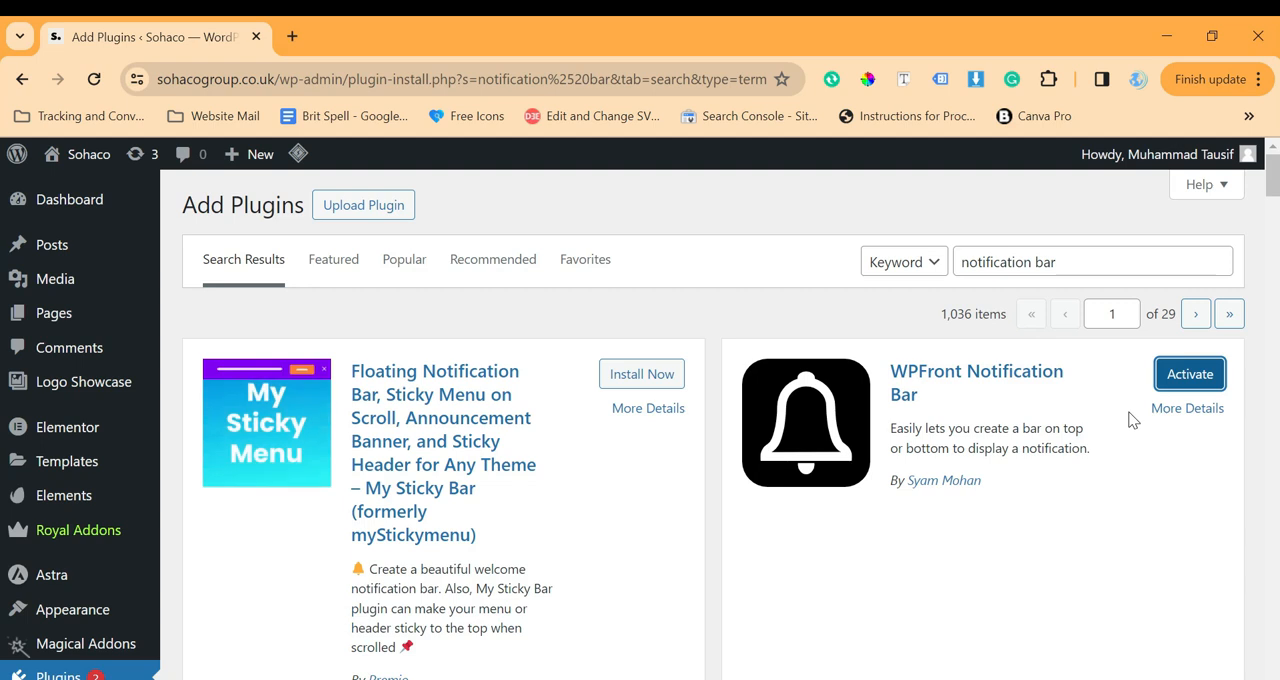
{"action": "left_click", "coordinate": [1188, 380]}
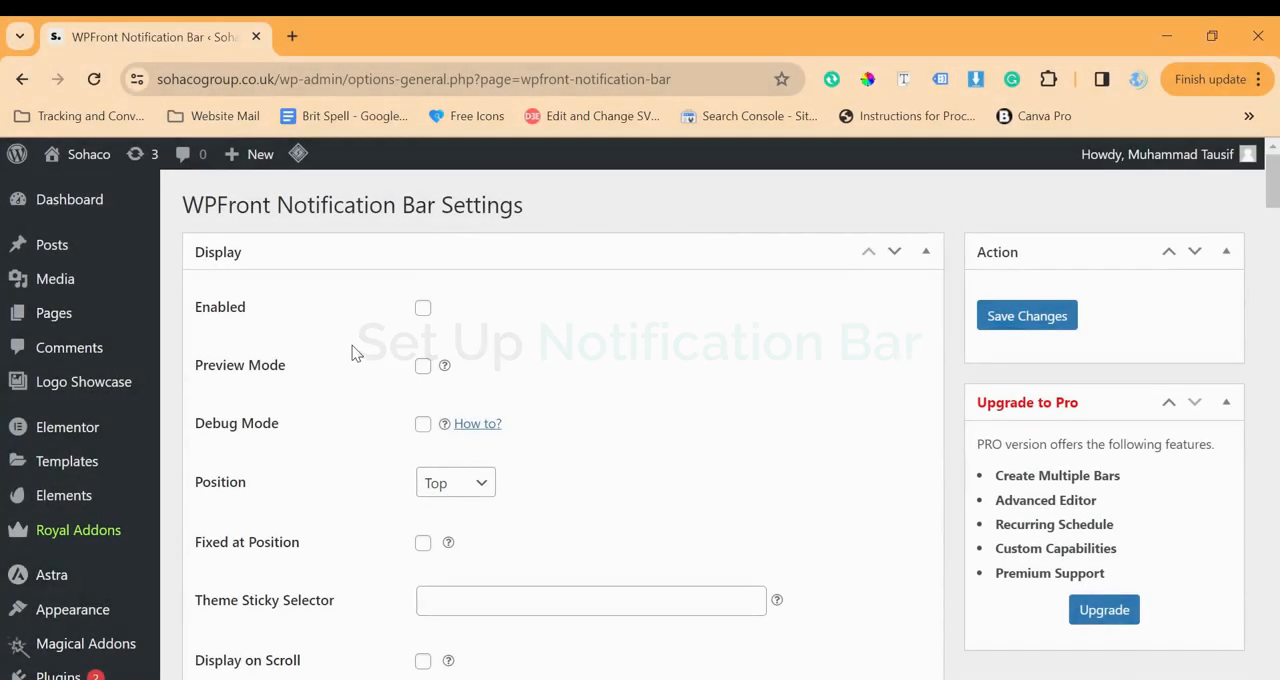
Enable the notification bar and choose Top as its position
{"action": "left_click", "coordinate": [423, 308]}
{"action": "scroll", "coordinate": [450, 317], "scroll_direction": "down", "scroll_amount": 1}
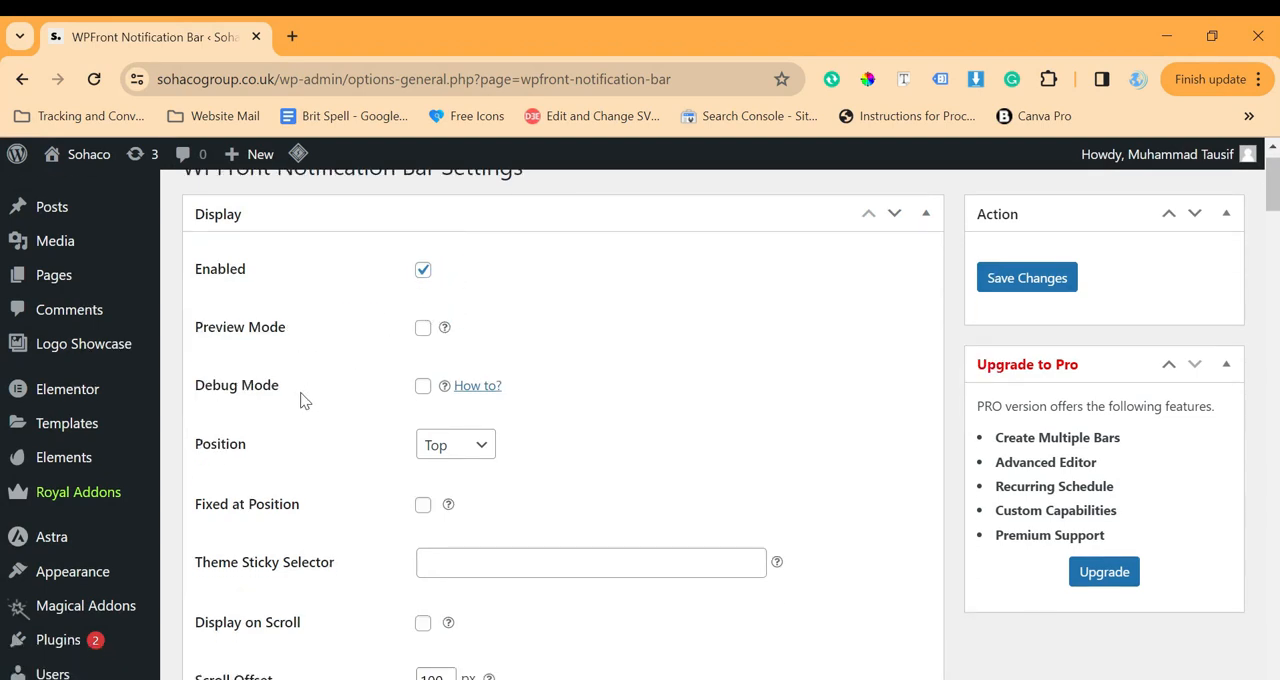
{"action": "scroll", "coordinate": [357, 355], "scroll_direction": "down", "scroll_amount": 1}
{"action": "scroll", "coordinate": [359, 357], "scroll_direction": "down", "scroll_amount": 1}
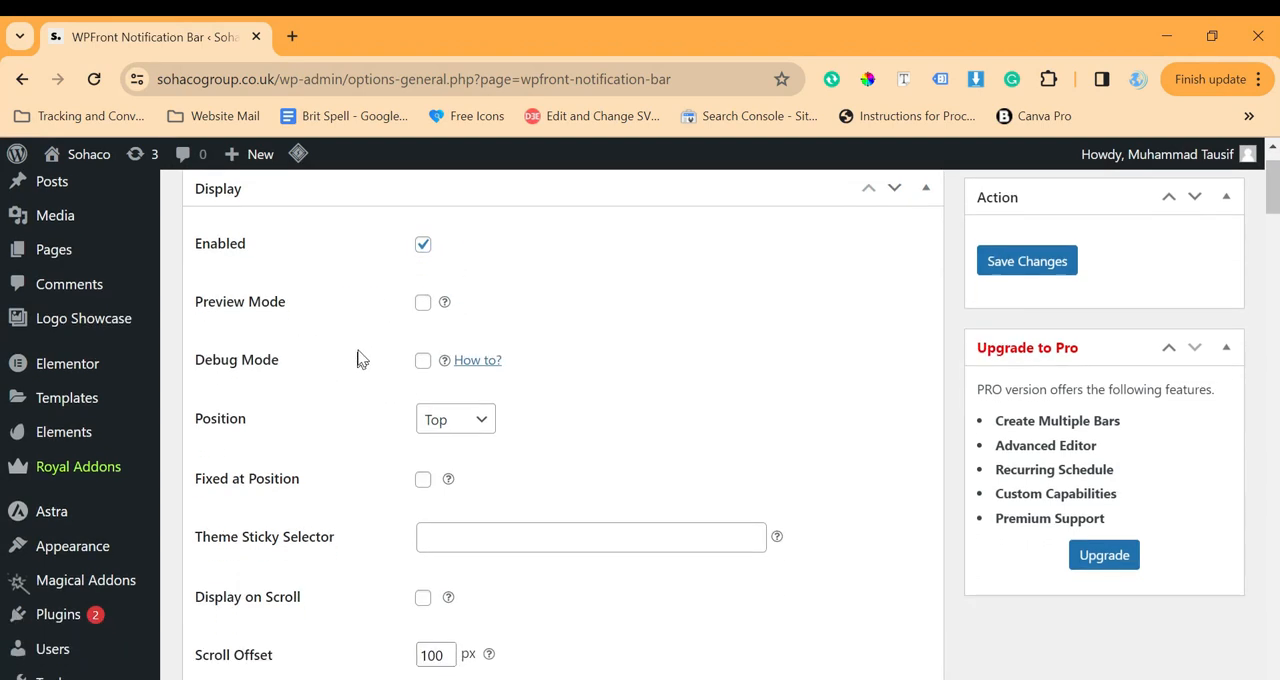
{"action": "scroll", "coordinate": [336, 283], "scroll_direction": "down", "scroll_amount": 1}
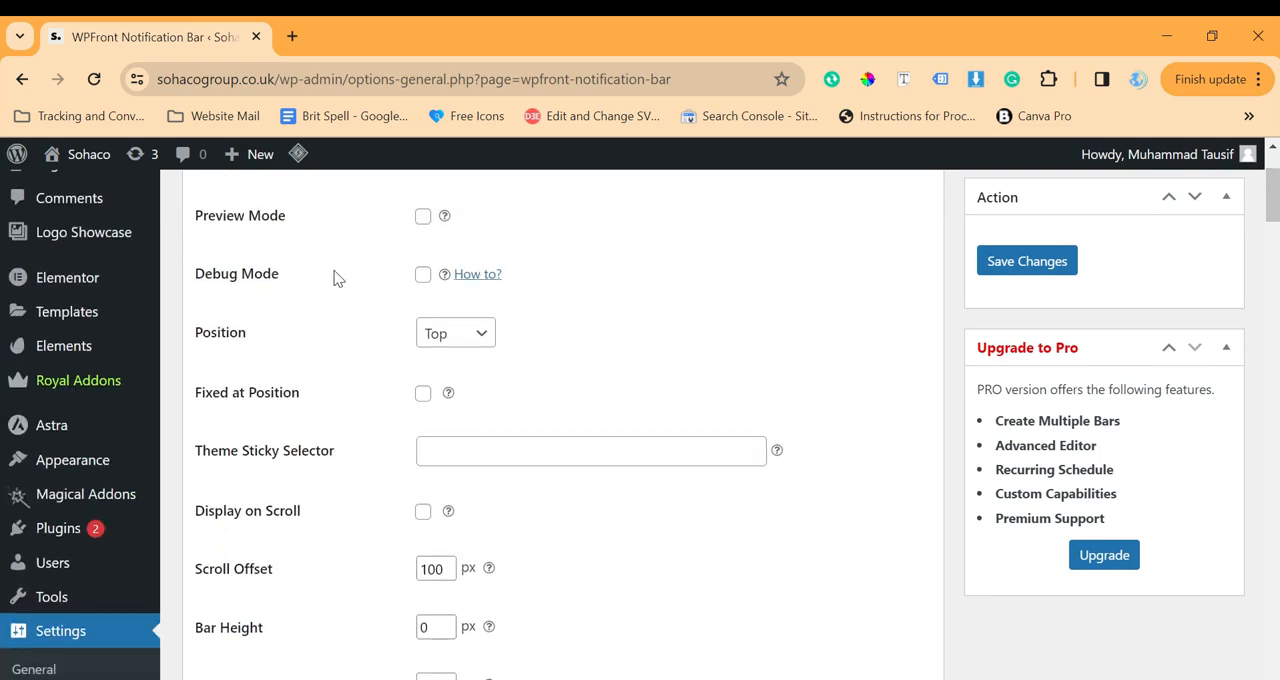
{"action": "left_click", "coordinate": [459, 340]}
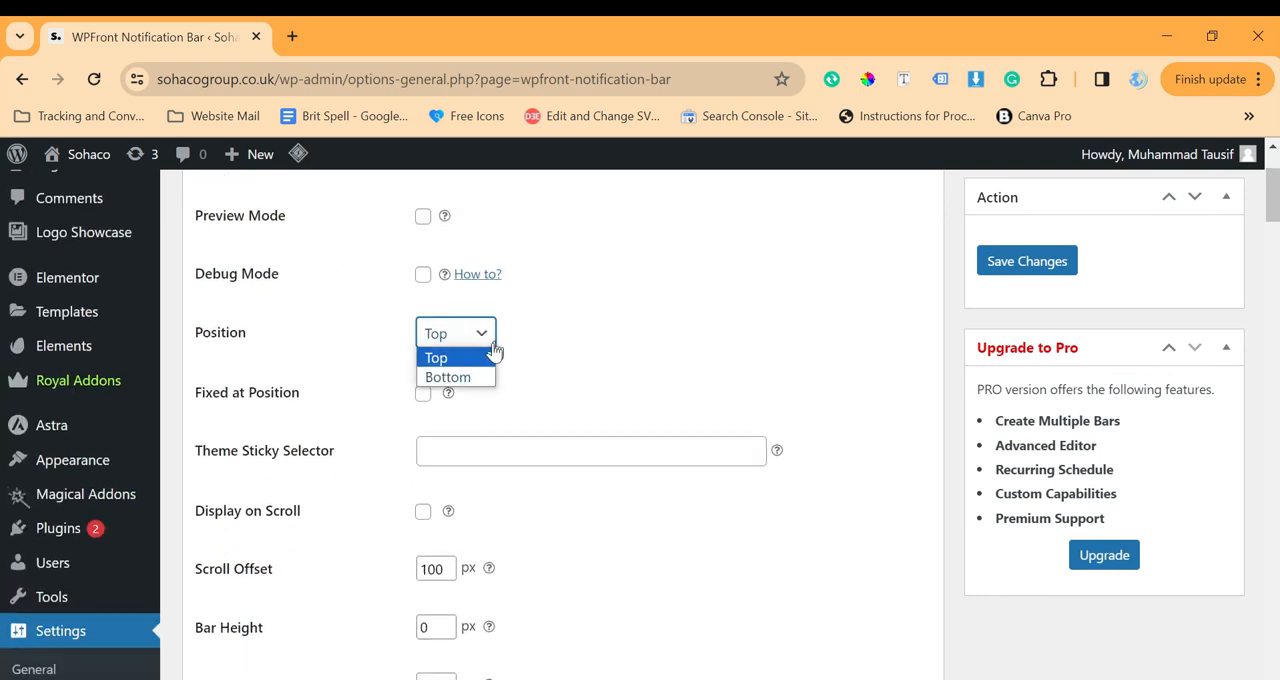
{"action": "left_click", "coordinate": [438, 358]}
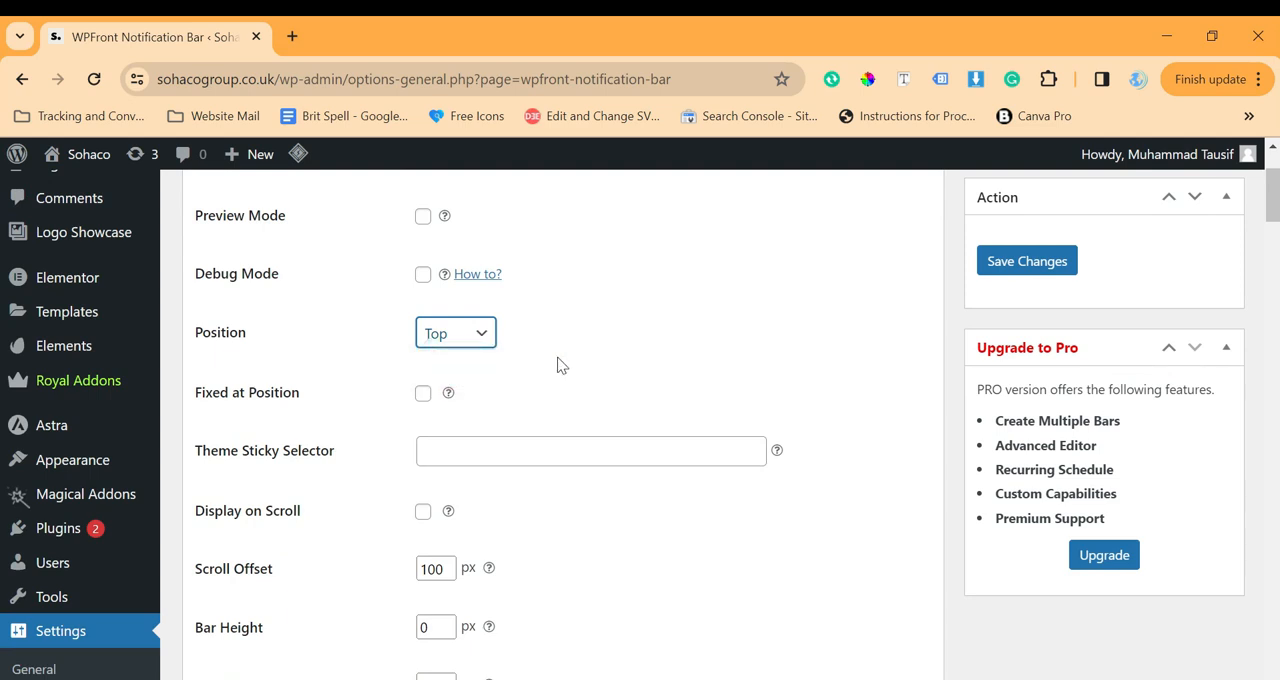
Turn on the display of a close button for the notification bar
{"action": "scroll", "coordinate": [557, 362], "scroll_direction": "down", "scroll_amount": 1}
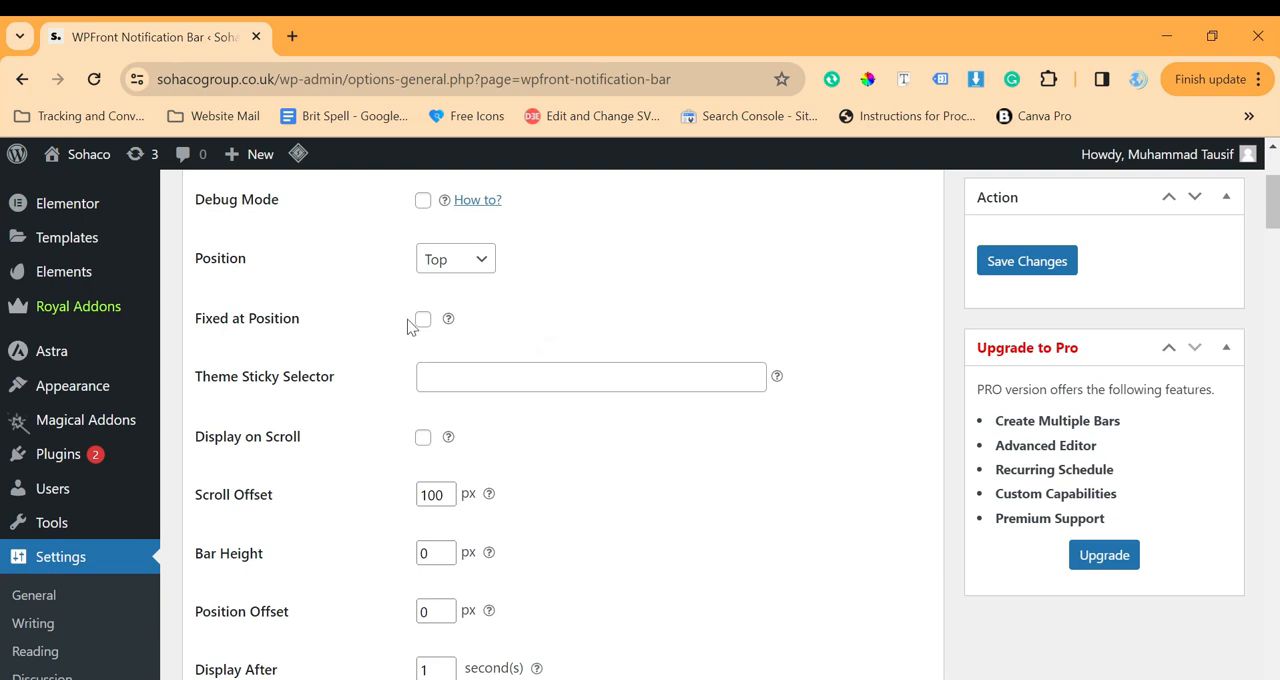
{"action": "scroll", "coordinate": [506, 296], "scroll_direction": "down", "scroll_amount": 4}
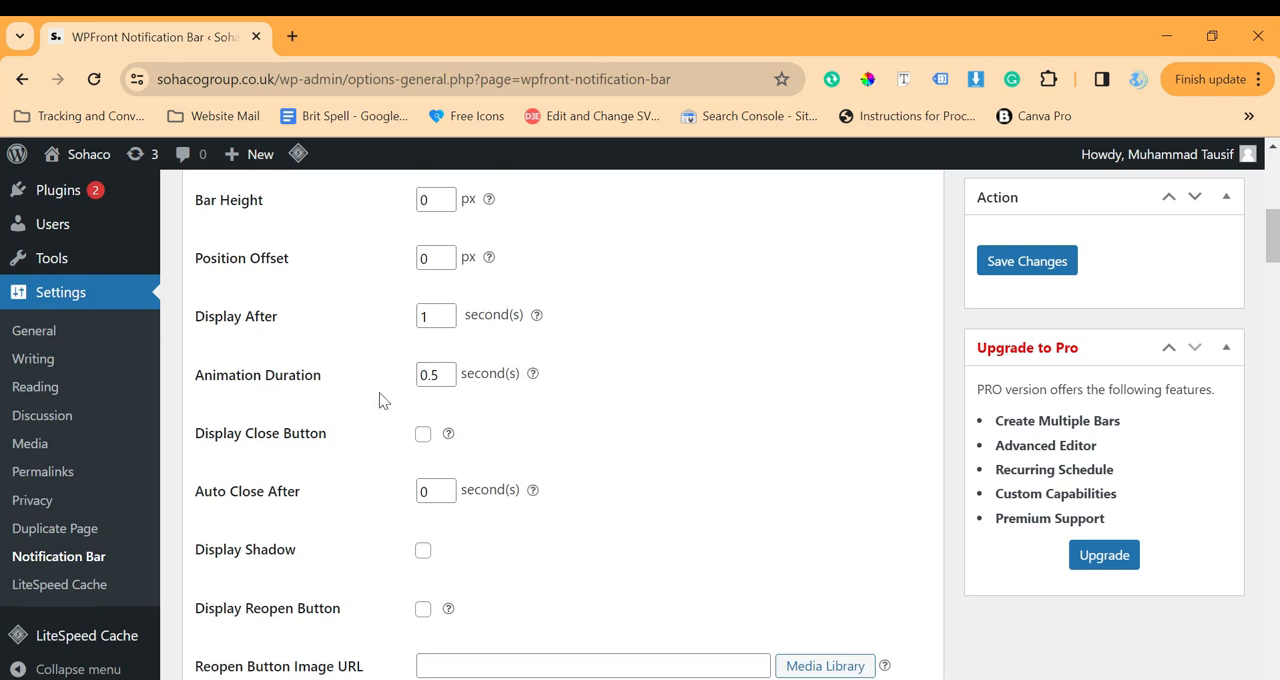
{"action": "left_click", "coordinate": [423, 435]}
Enter "Want to contact us?" as the notification bar's message text
{"action": "scroll", "coordinate": [660, 462], "scroll_direction": "down", "scroll_amount": 2}
{"action": "scroll", "coordinate": [660, 462], "scroll_direction": "down", "scroll_amount": 7}
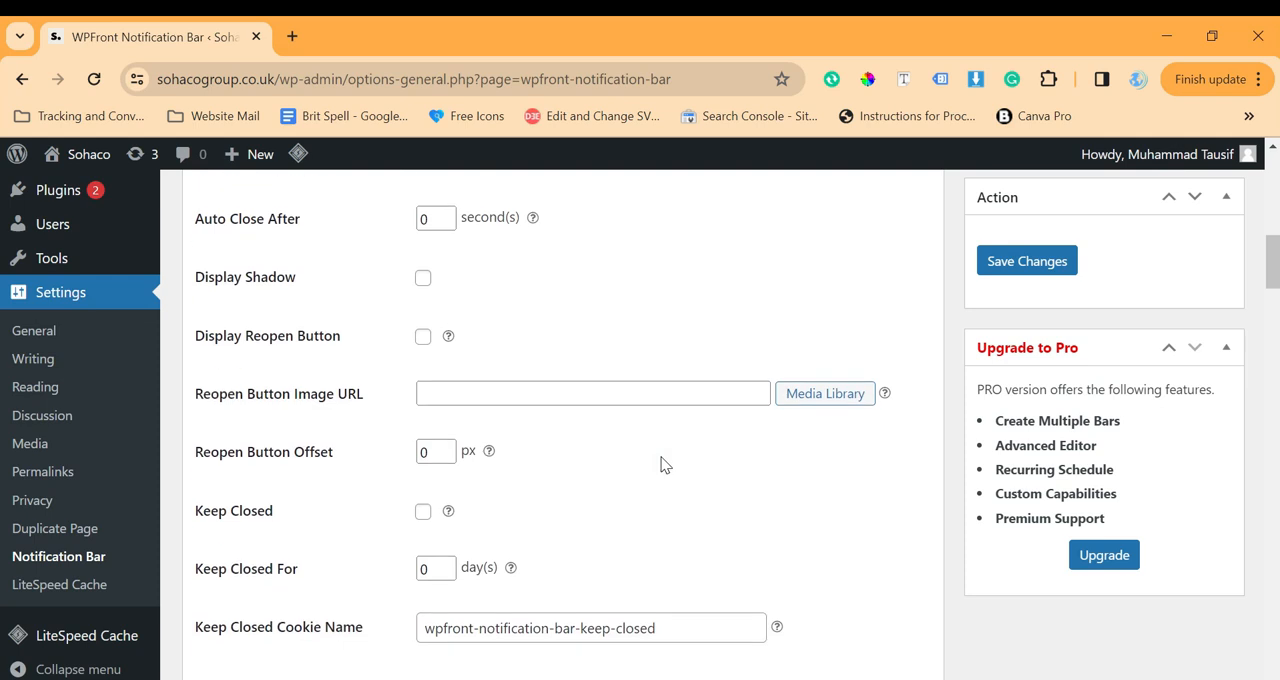
{"action": "scroll", "coordinate": [660, 464], "scroll_direction": "down", "scroll_amount": 5}
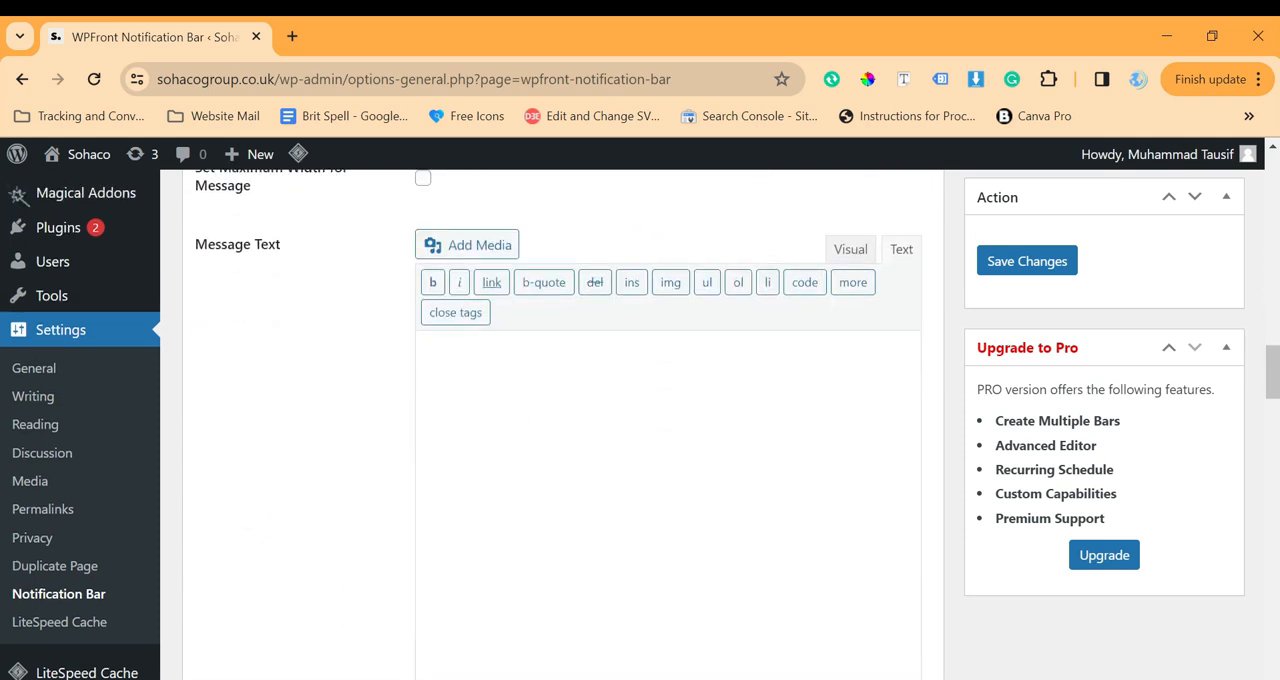
{"action": "left_click", "coordinate": [521, 421]}
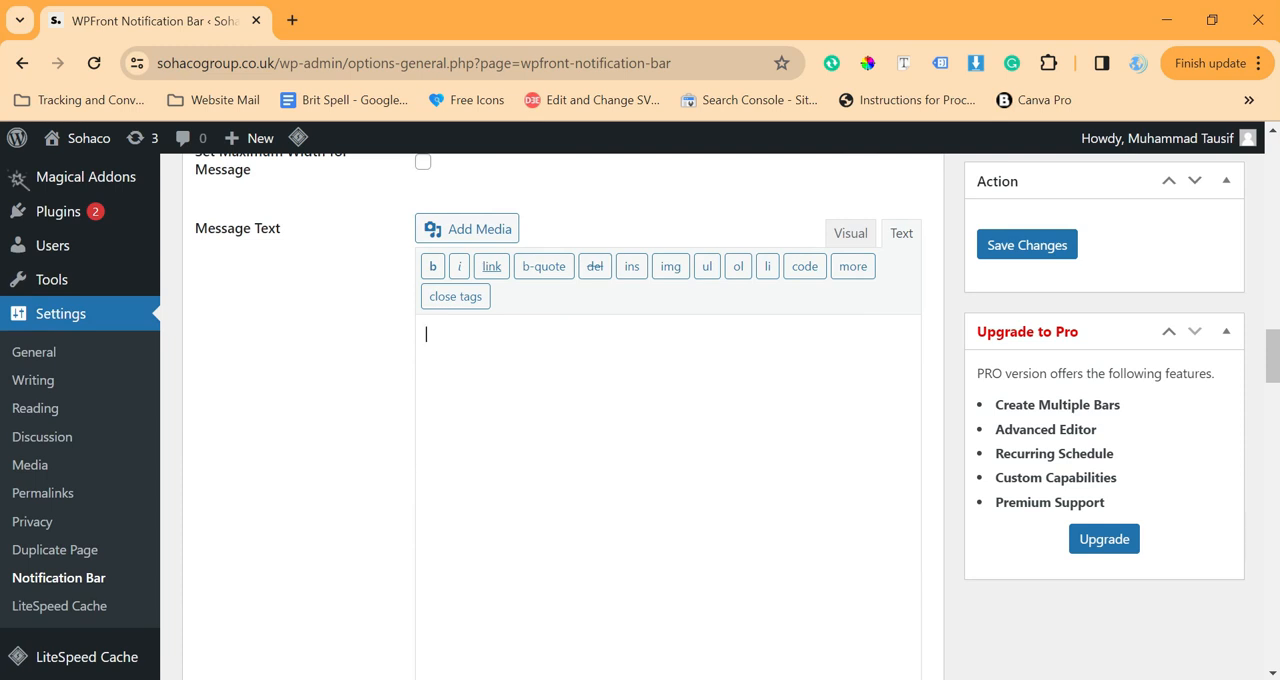
{"action": "type", "text": "Want to con"}
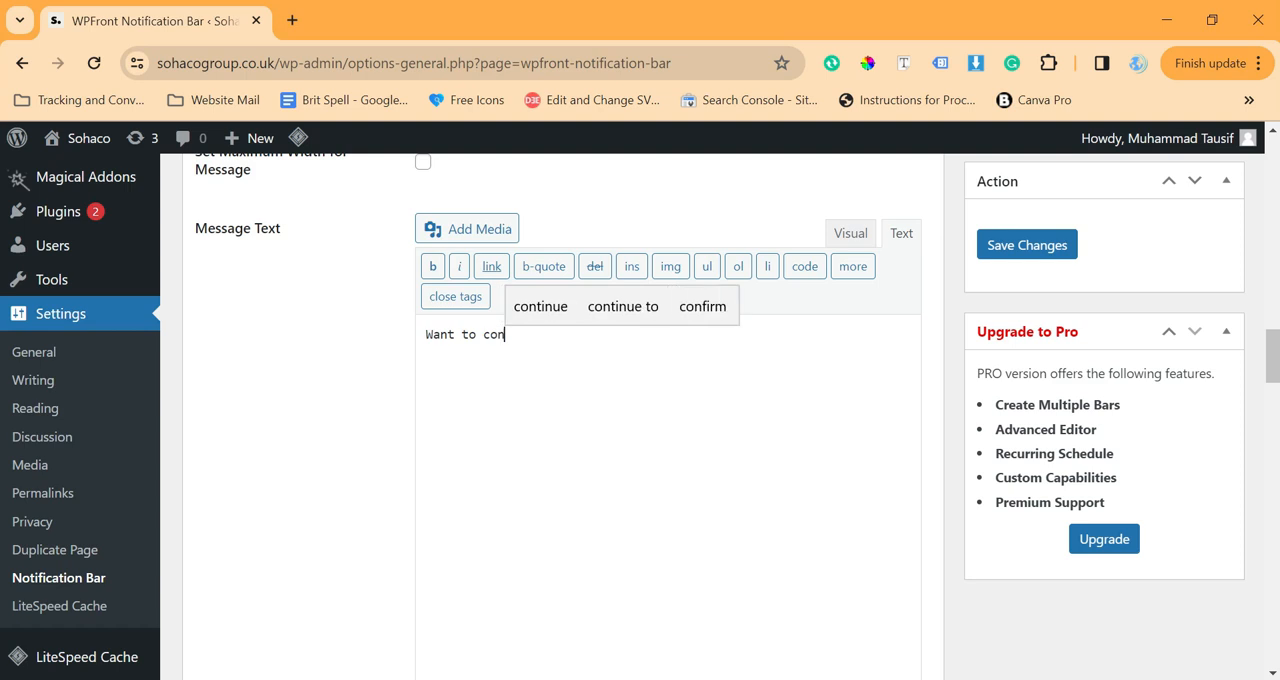
{"action": "type", "text": "tact us?"}
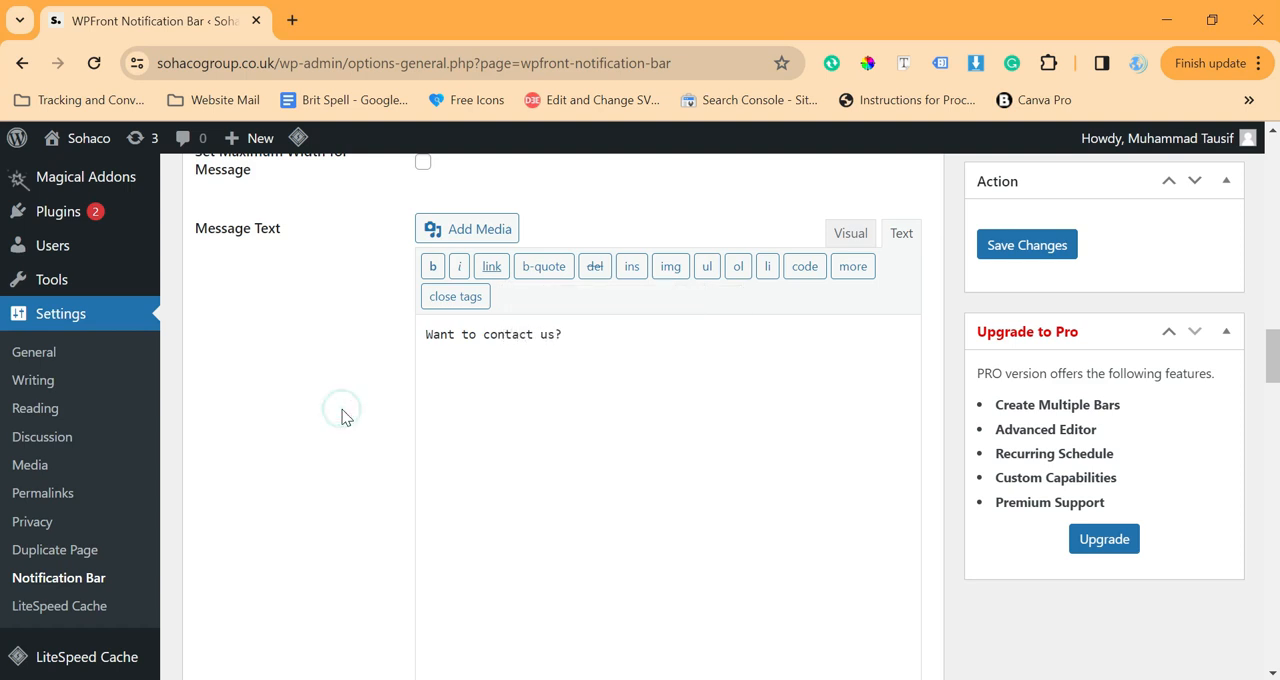
Enable the notification bar's button and set its text to "Click Here"
{"action": "scroll", "coordinate": [343, 417], "scroll_direction": "down", "scroll_amount": 3}
{"action": "scroll", "coordinate": [345, 420], "scroll_direction": "down", "scroll_amount": 3}
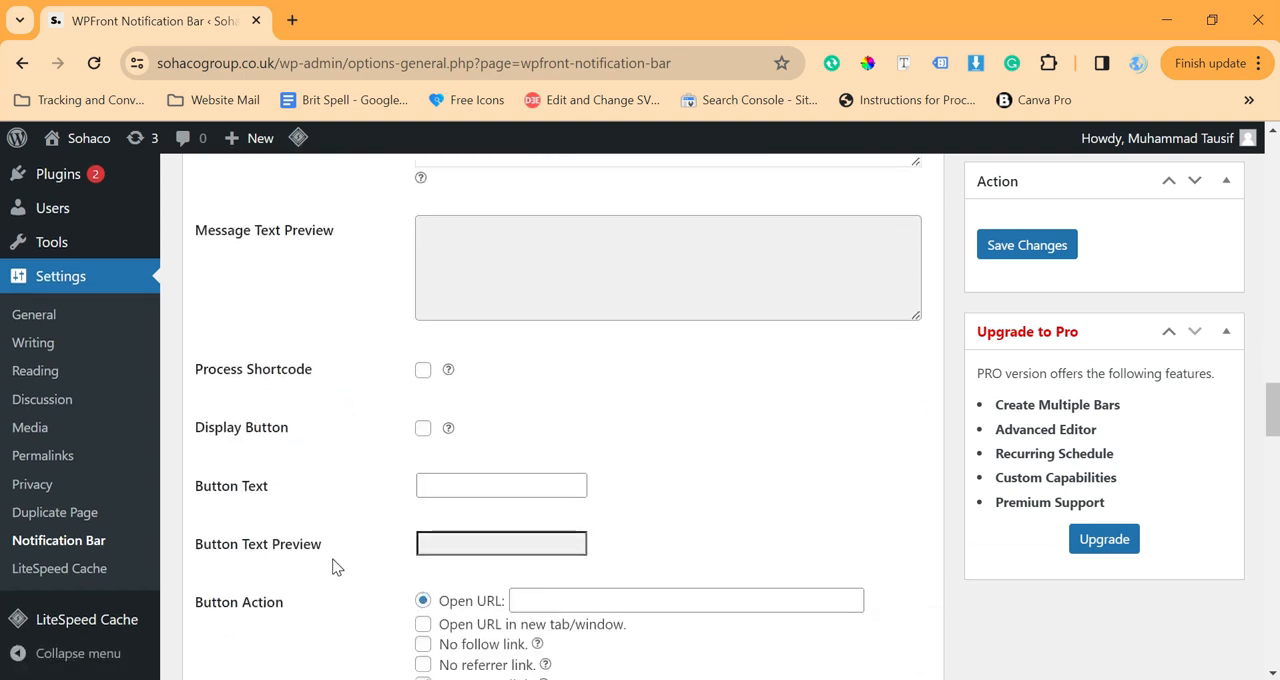
{"action": "scroll", "coordinate": [340, 560], "scroll_direction": "down", "scroll_amount": 1}
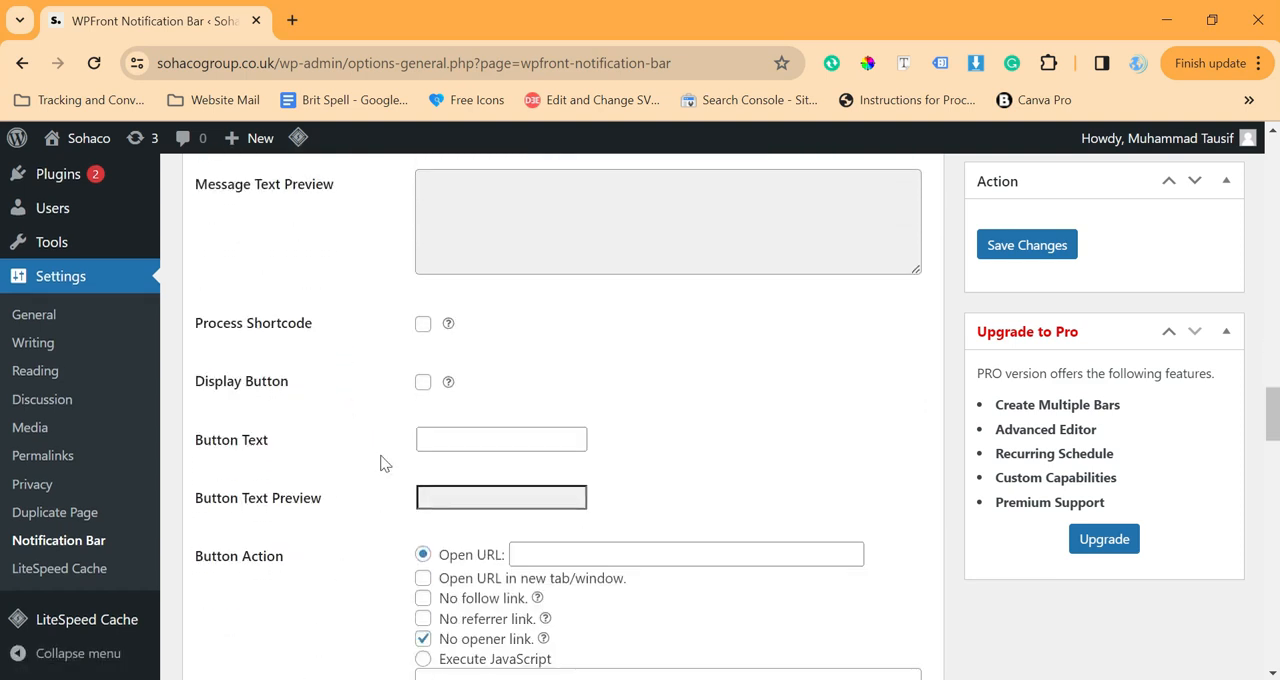
{"action": "left_click", "coordinate": [422, 384]}
{"action": "left_click", "coordinate": [471, 436]}
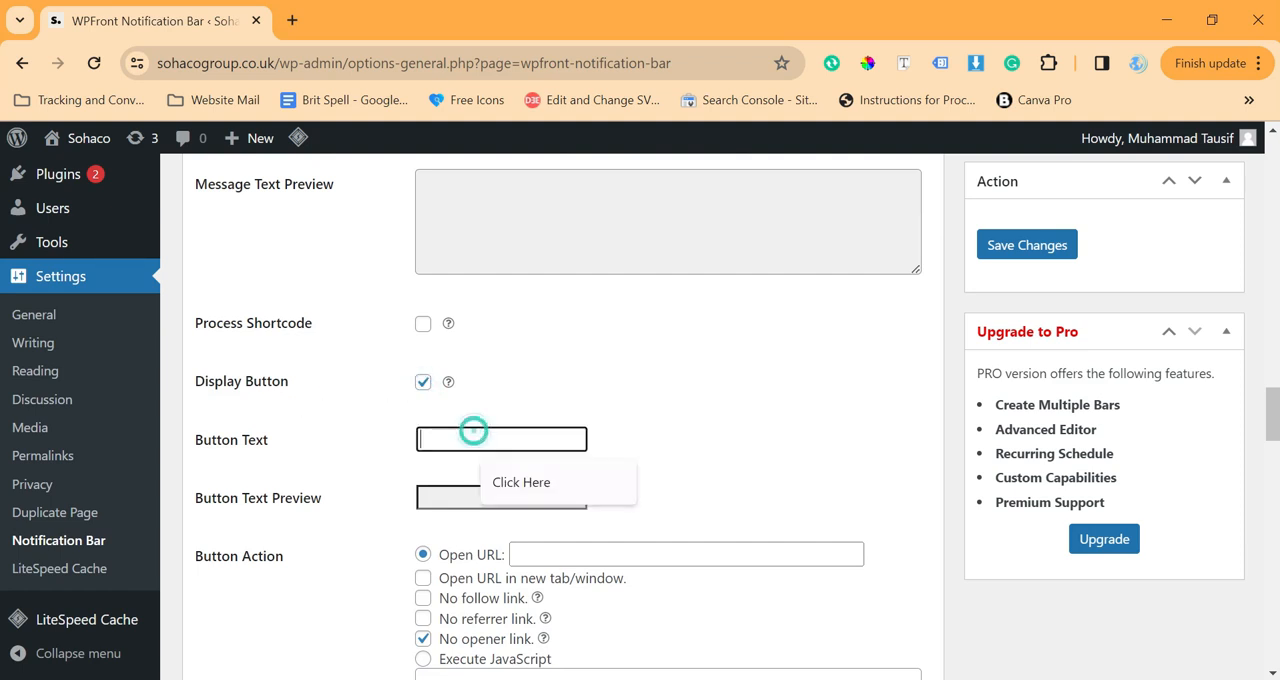
{"action": "left_click", "coordinate": [540, 483]}
Set the button action to open the URL google.com in a new tab or window
{"action": "scroll", "coordinate": [380, 472], "scroll_direction": "down", "scroll_amount": 1}
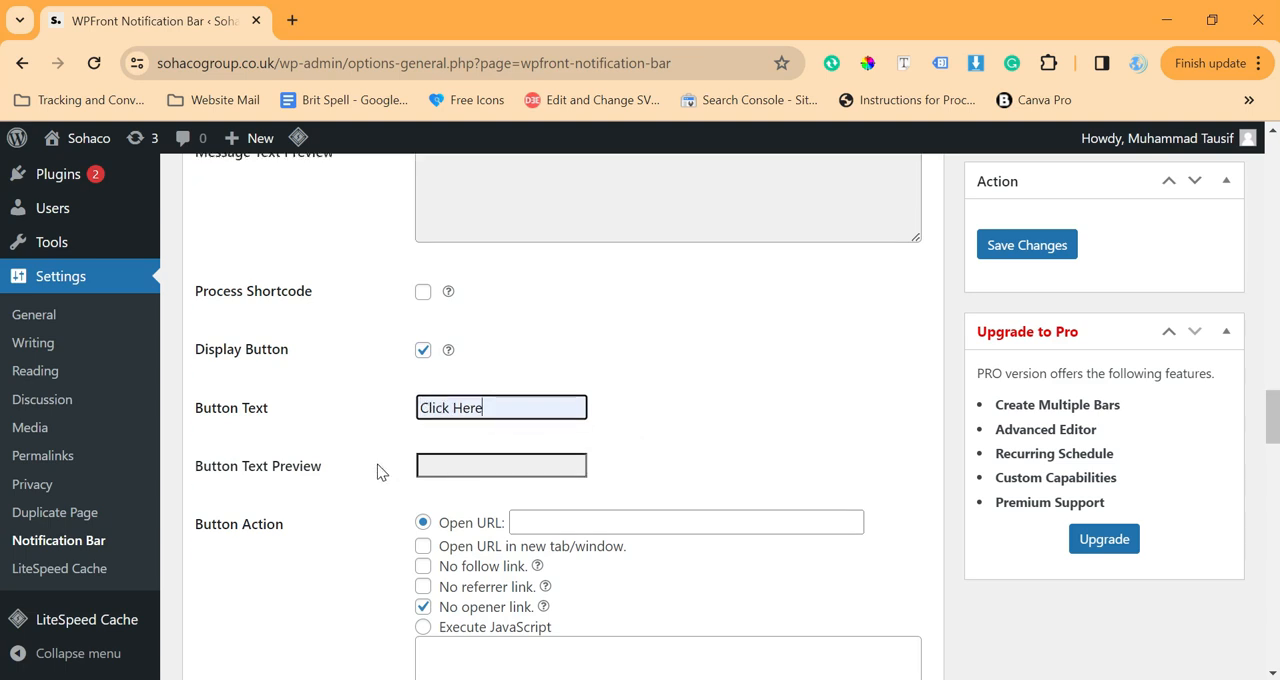
{"action": "left_click", "coordinate": [617, 495]}
{"action": "scroll", "coordinate": [617, 495], "scroll_direction": "down", "scroll_amount": 1}
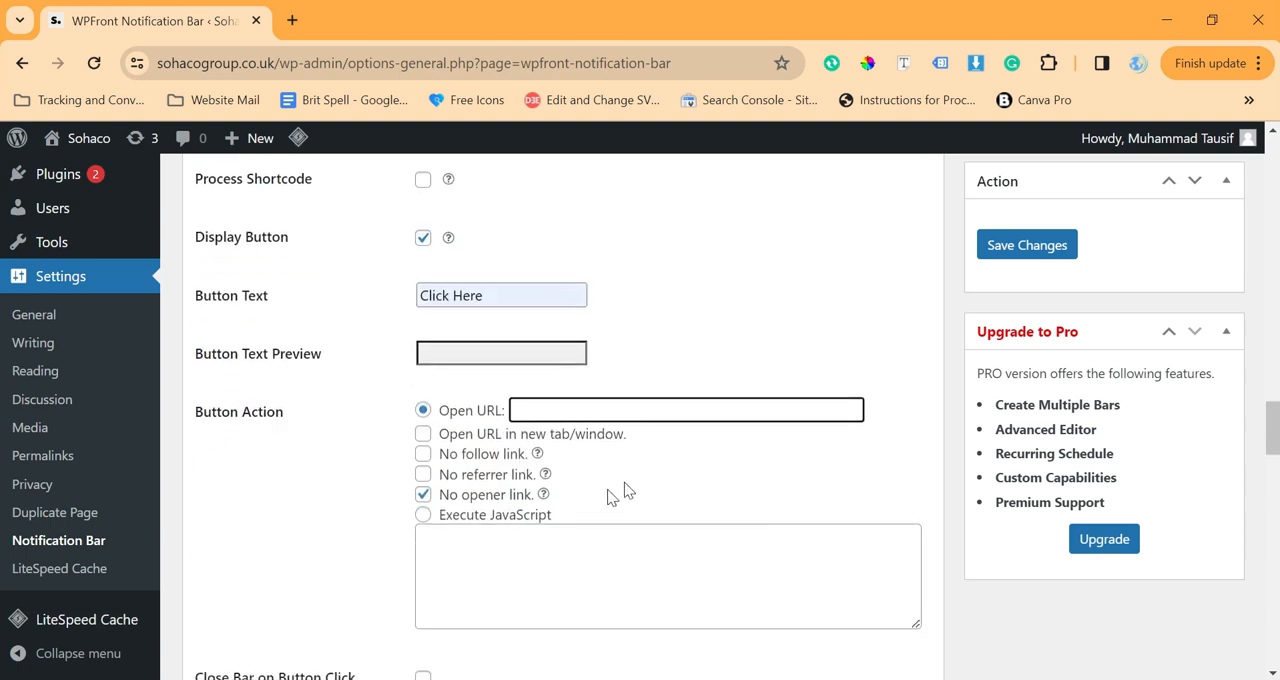
{"action": "type", "text": "googgle"}
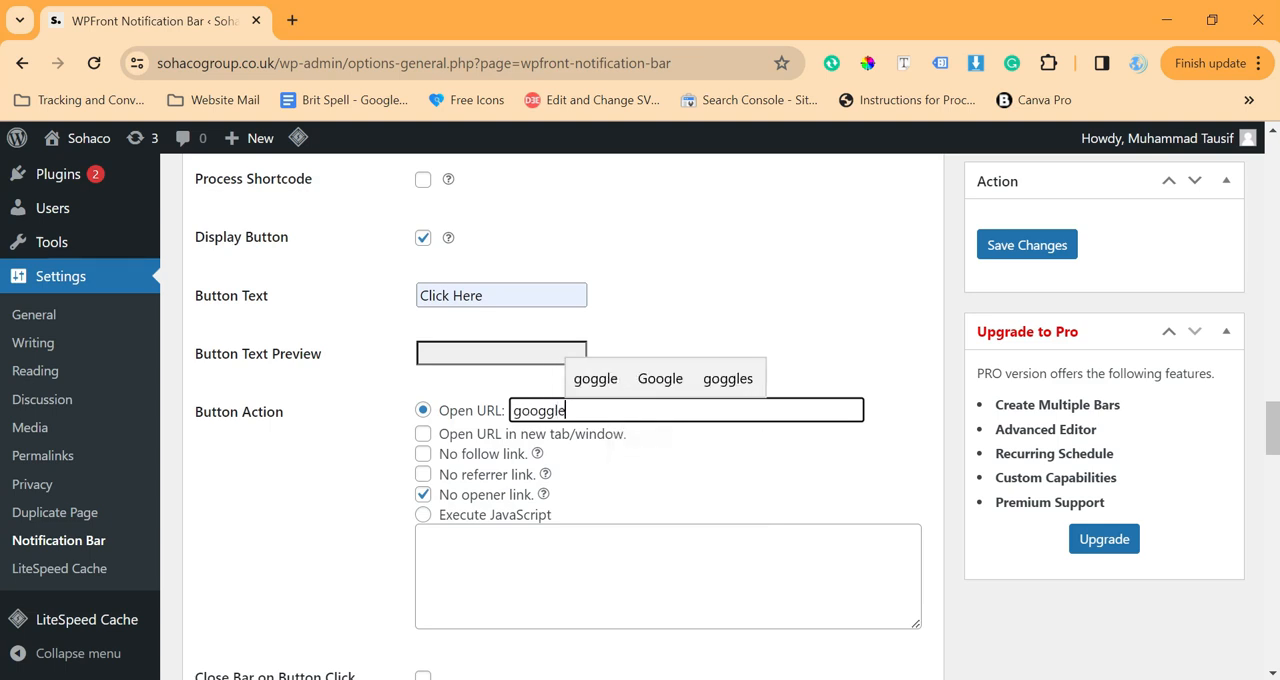
{"action": "key", "text": "BackSpace"}
{"action": "key", "text": "BackSpace"}
{"action": "key", "text": "BackSpace"}
{"action": "type", "text": "le.com"}
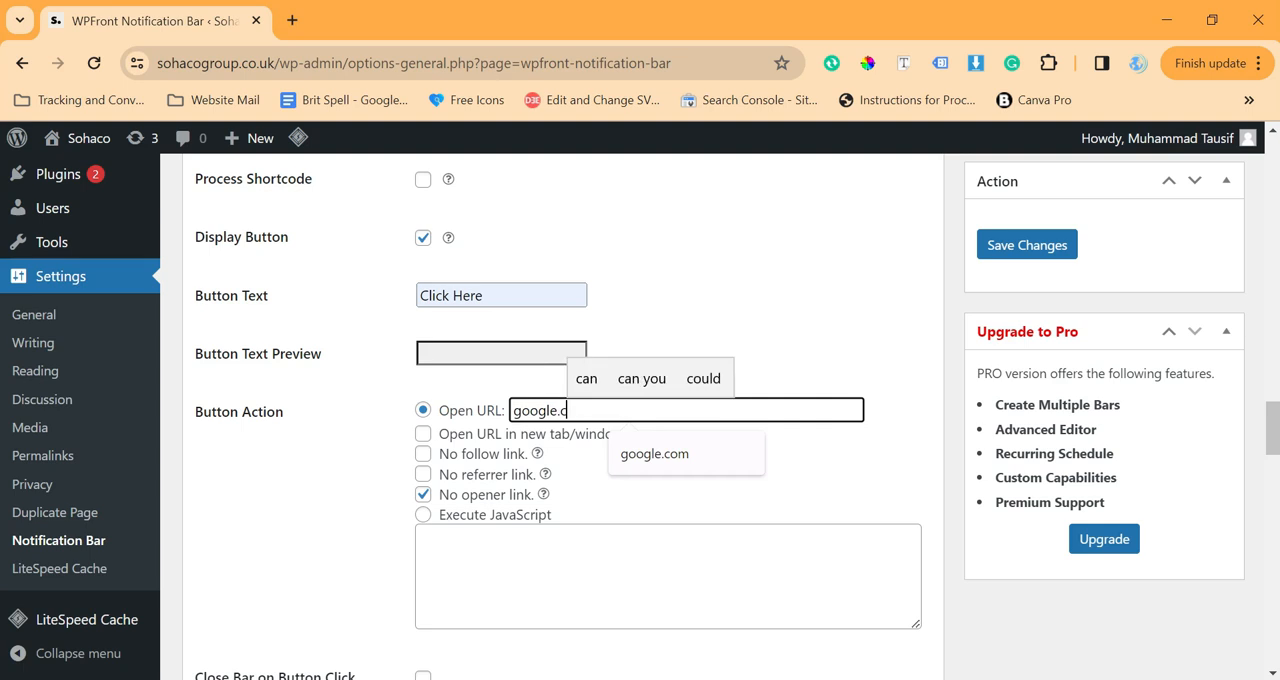
{"action": "left_click", "coordinate": [423, 433]}
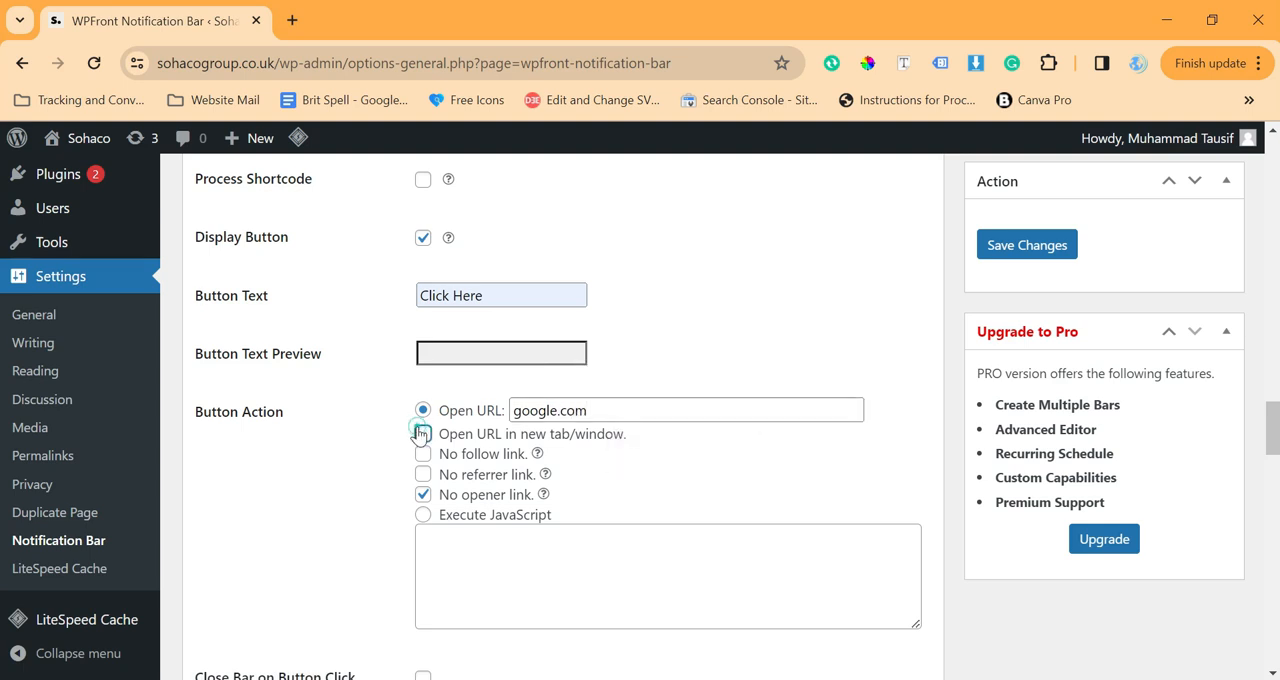
{"action": "left_click", "coordinate": [387, 445]}
Review the date, page, user role and color settings of the notification bar and save the changes
{"action": "scroll", "coordinate": [387, 450], "scroll_direction": "down", "scroll_amount": 5}
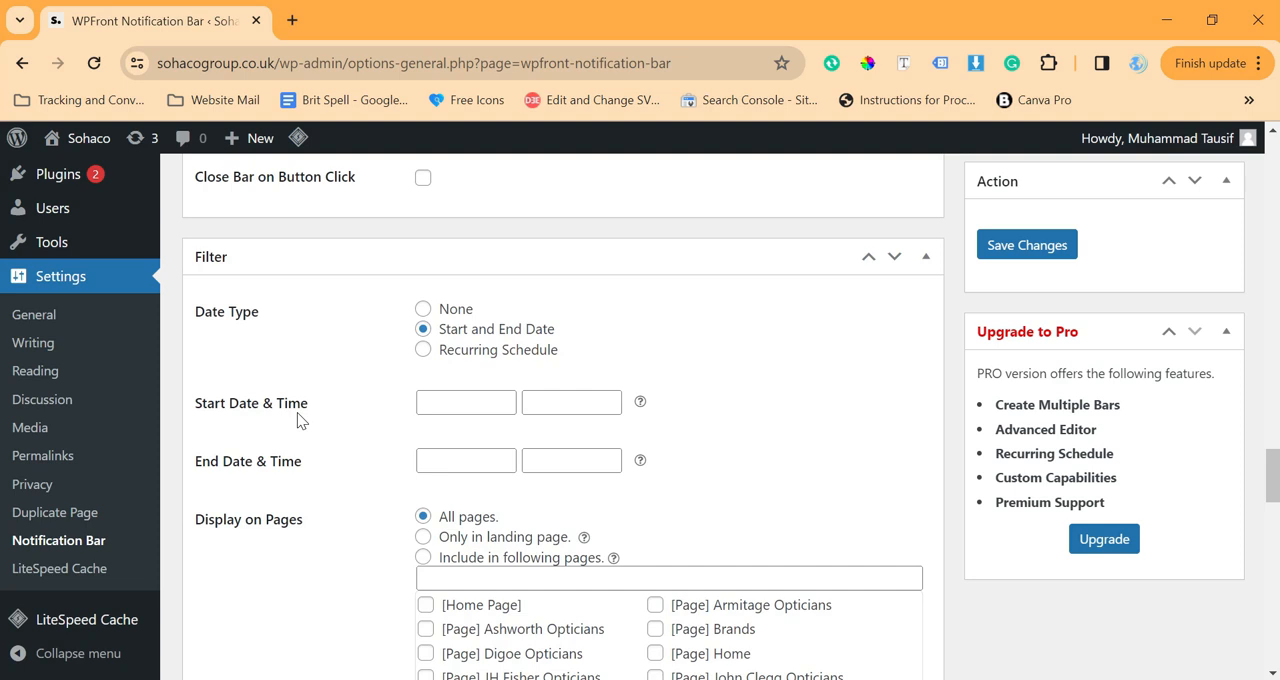
{"action": "scroll", "coordinate": [297, 420], "scroll_direction": "down", "scroll_amount": 2}
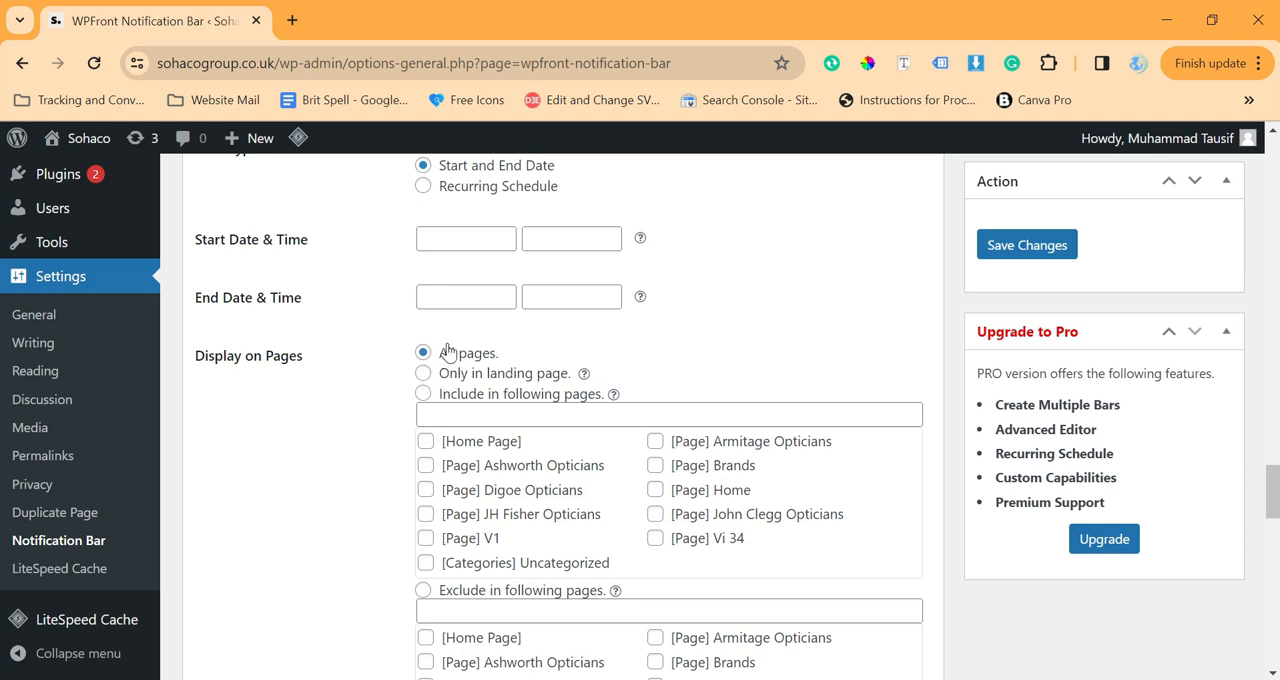
{"action": "scroll", "coordinate": [374, 401], "scroll_direction": "down", "scroll_amount": 5}
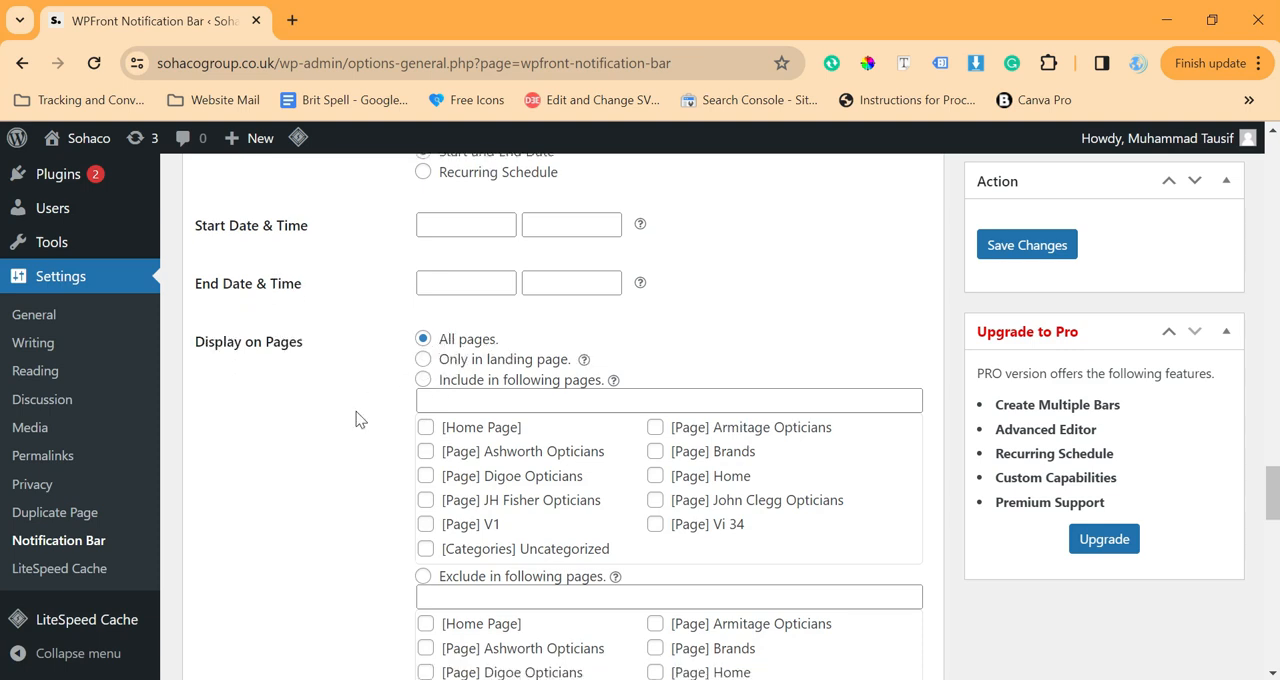
{"action": "scroll", "coordinate": [302, 302], "scroll_direction": "down", "scroll_amount": 2}
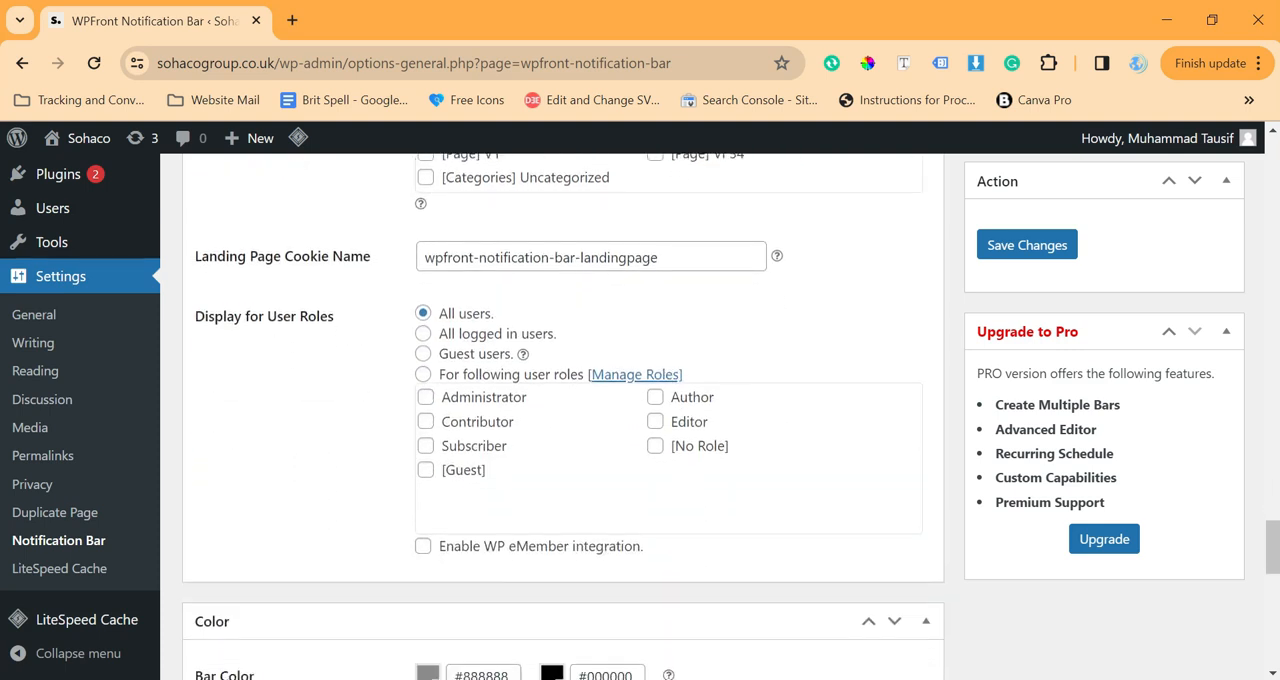
{"action": "scroll", "coordinate": [302, 302], "scroll_direction": "down", "scroll_amount": 4}
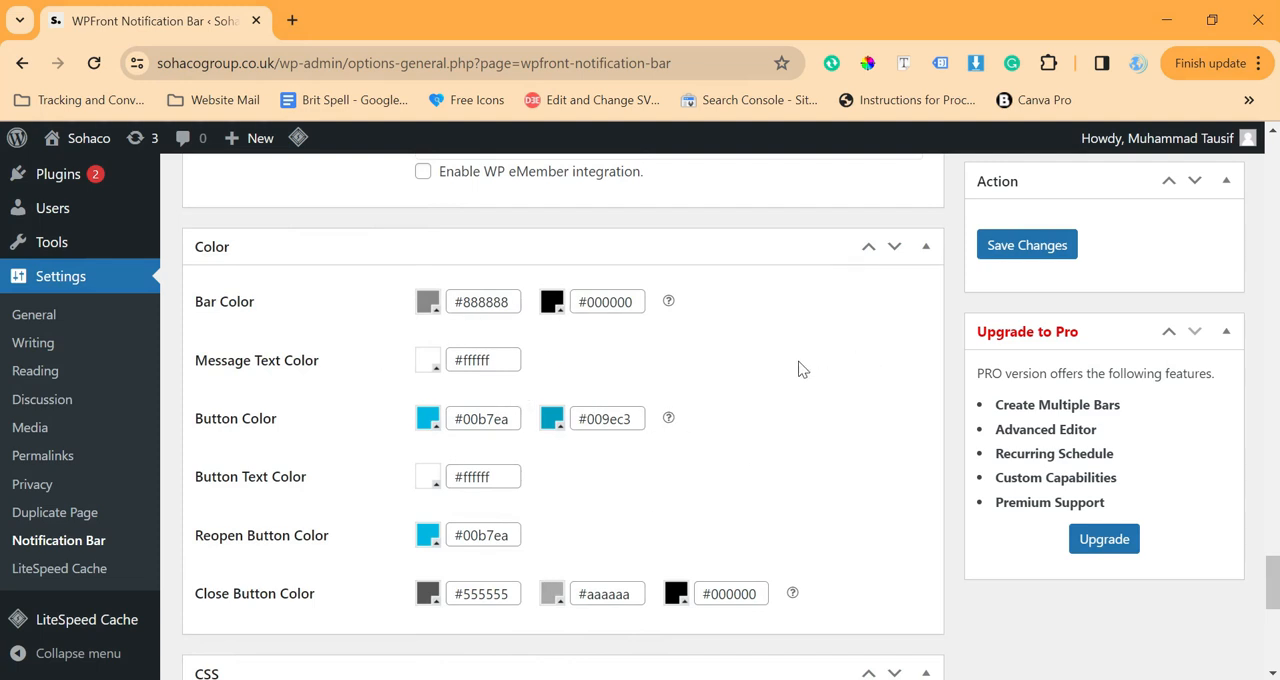
{"action": "scroll", "coordinate": [760, 415], "scroll_direction": "down", "scroll_amount": 1}
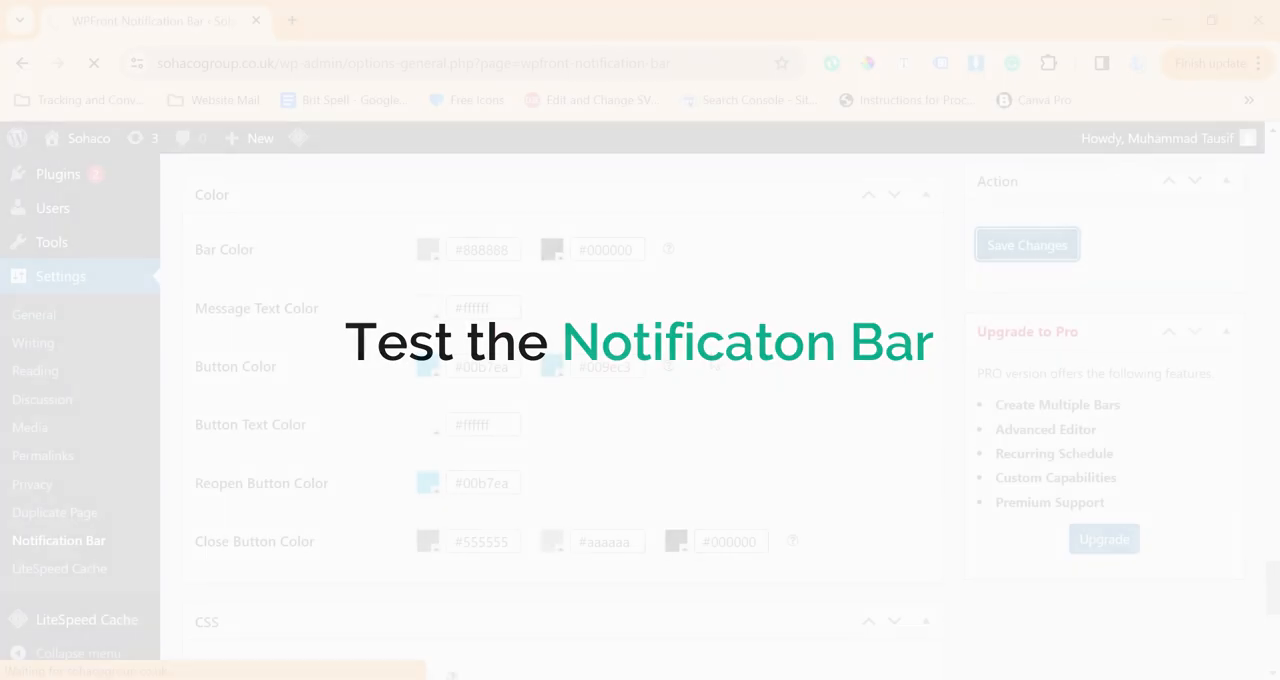
{"action": "left_click", "coordinate": [1028, 243]}
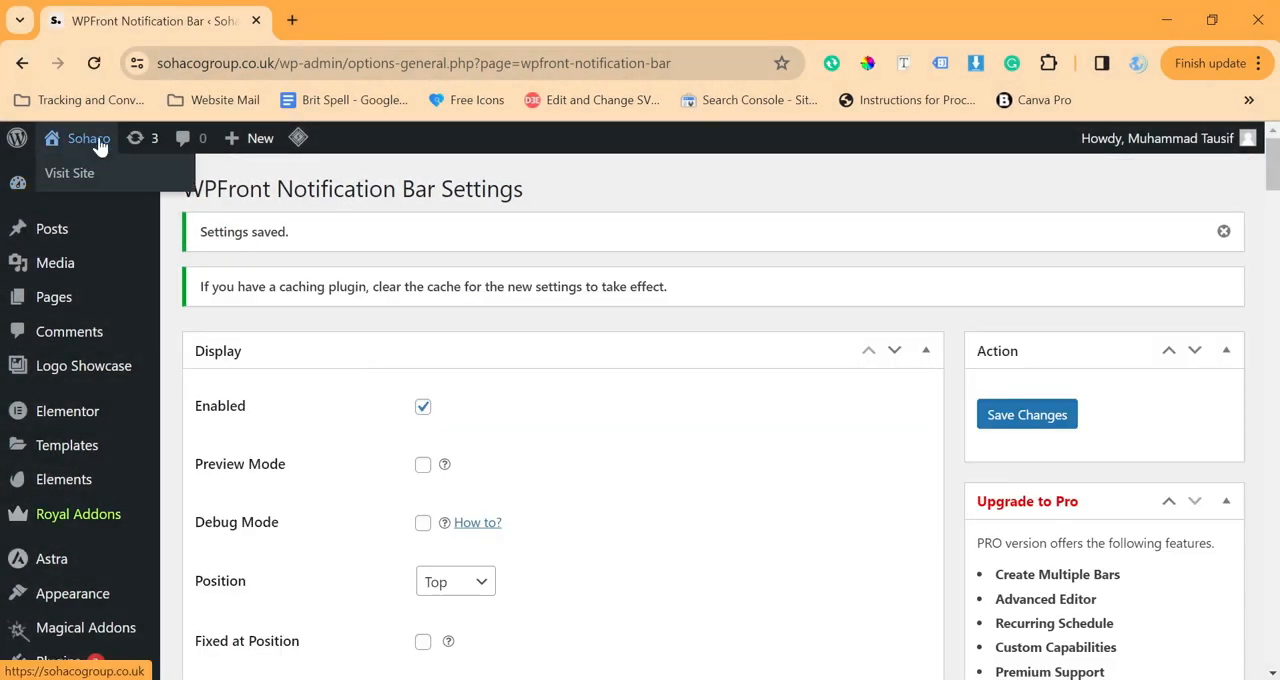
Open the site's front end in a new browser tab to check the notification bar
{"action": "right_click", "coordinate": [99, 140]}
{"action": "left_click", "coordinate": [128, 161]}
{"action": "left_click", "coordinate": [337, 18]}
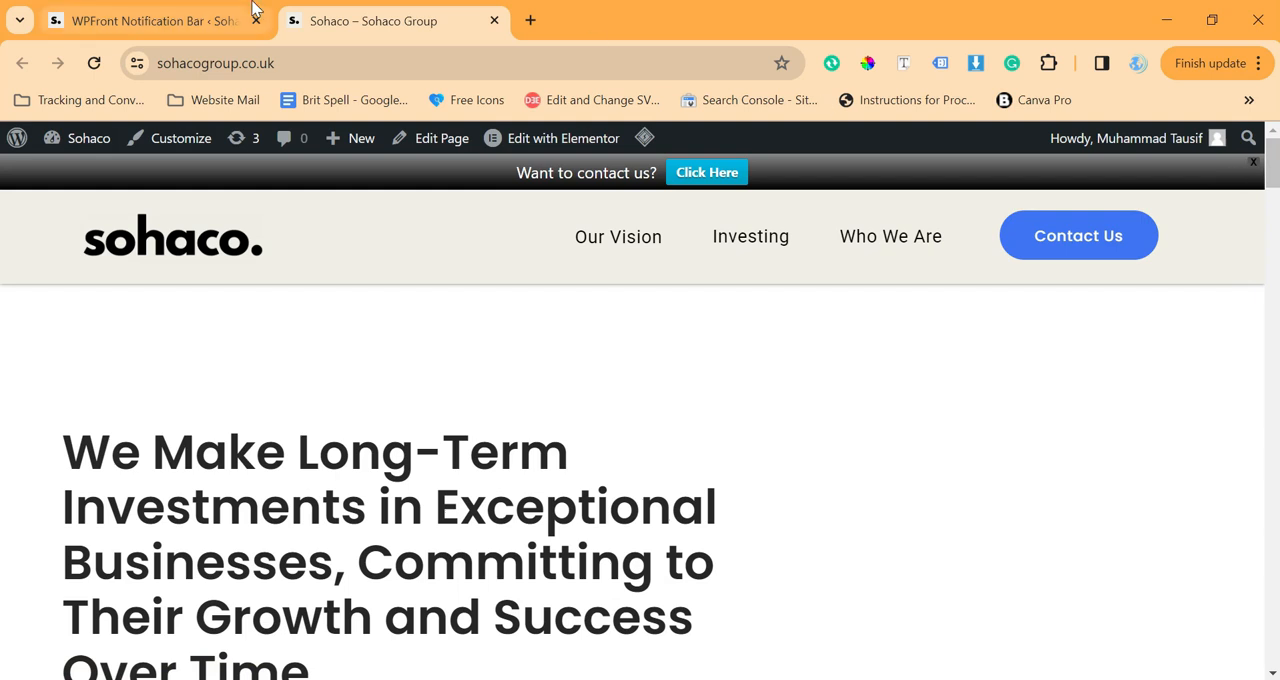
Return to the notification bar settings and set the first bar color to #000000
{"action": "left_click", "coordinate": [174, 20]}
{"action": "scroll", "coordinate": [451, 336], "scroll_direction": "down", "scroll_amount": 10}
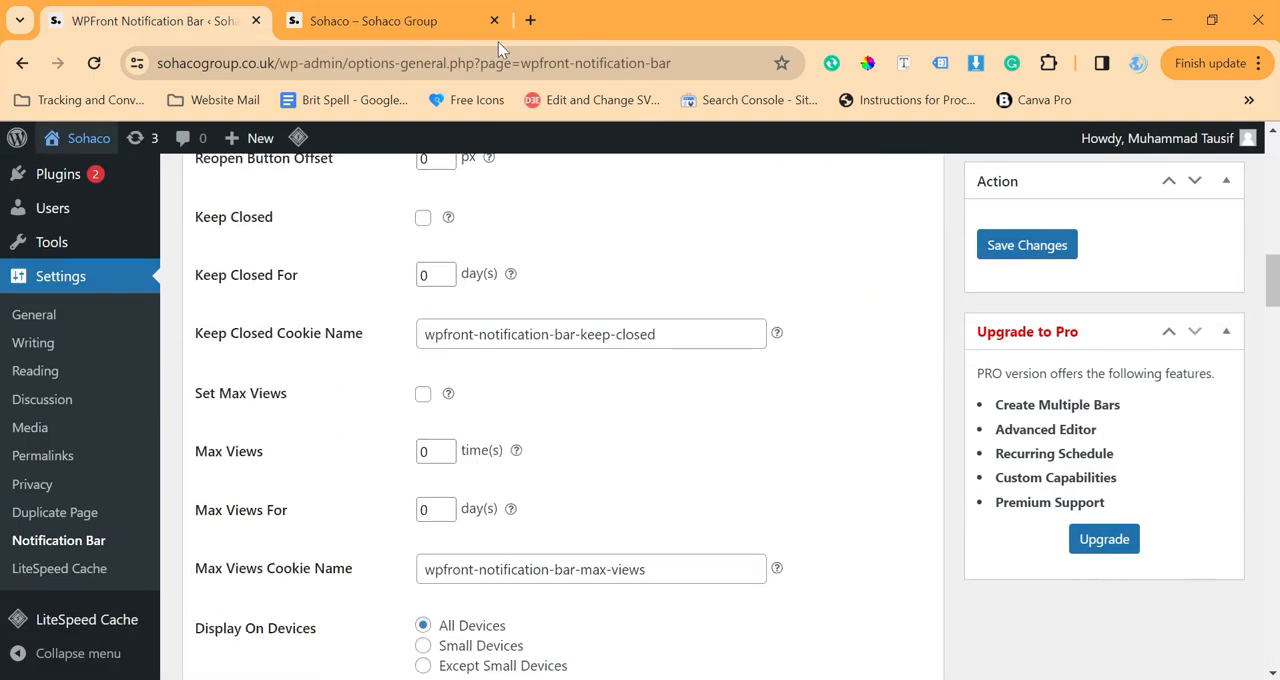
{"action": "scroll", "coordinate": [407, 285], "scroll_direction": "down", "scroll_amount": 12}
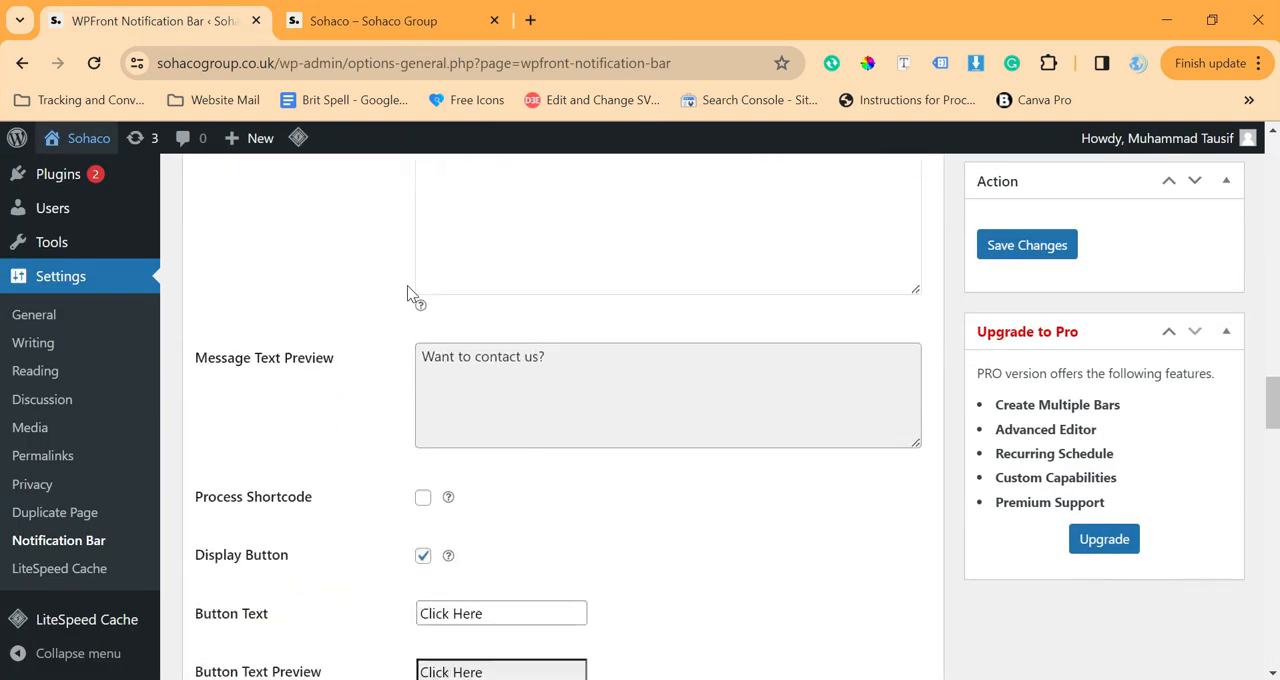
{"action": "scroll", "coordinate": [728, 440], "scroll_direction": "down", "scroll_amount": 15}
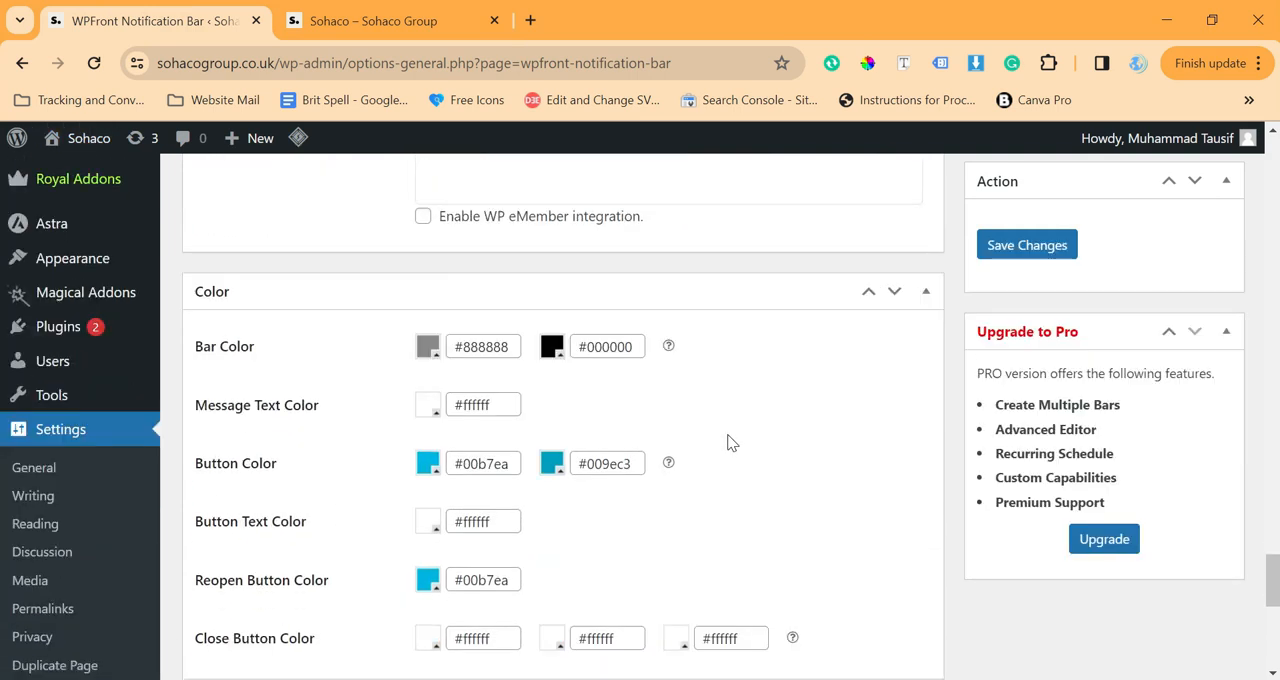
{"action": "left_click", "coordinate": [430, 474]}
{"action": "left_click_drag", "start_coordinate": [479, 537], "coordinate": [398, 675]}
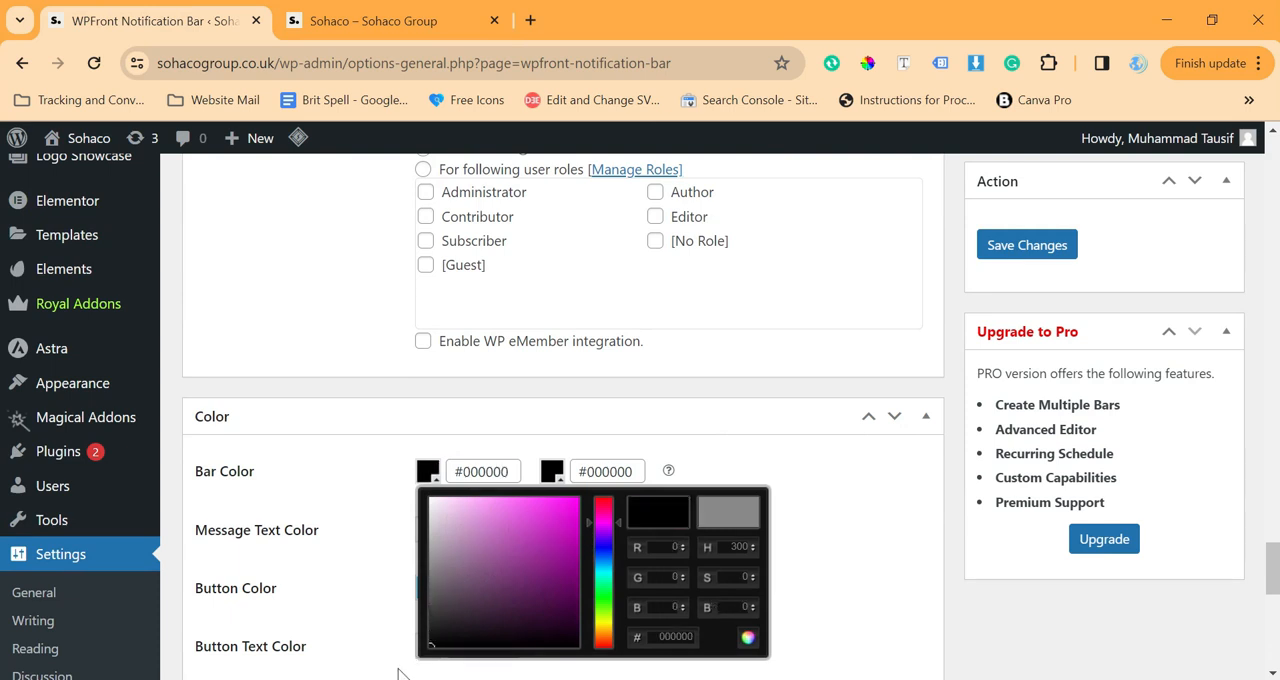
{"action": "left_click", "coordinate": [357, 535]}
Check the close button on the site's front end and set the first close button color in the plugin settings to #000000
{"action": "left_click", "coordinate": [397, 12]}
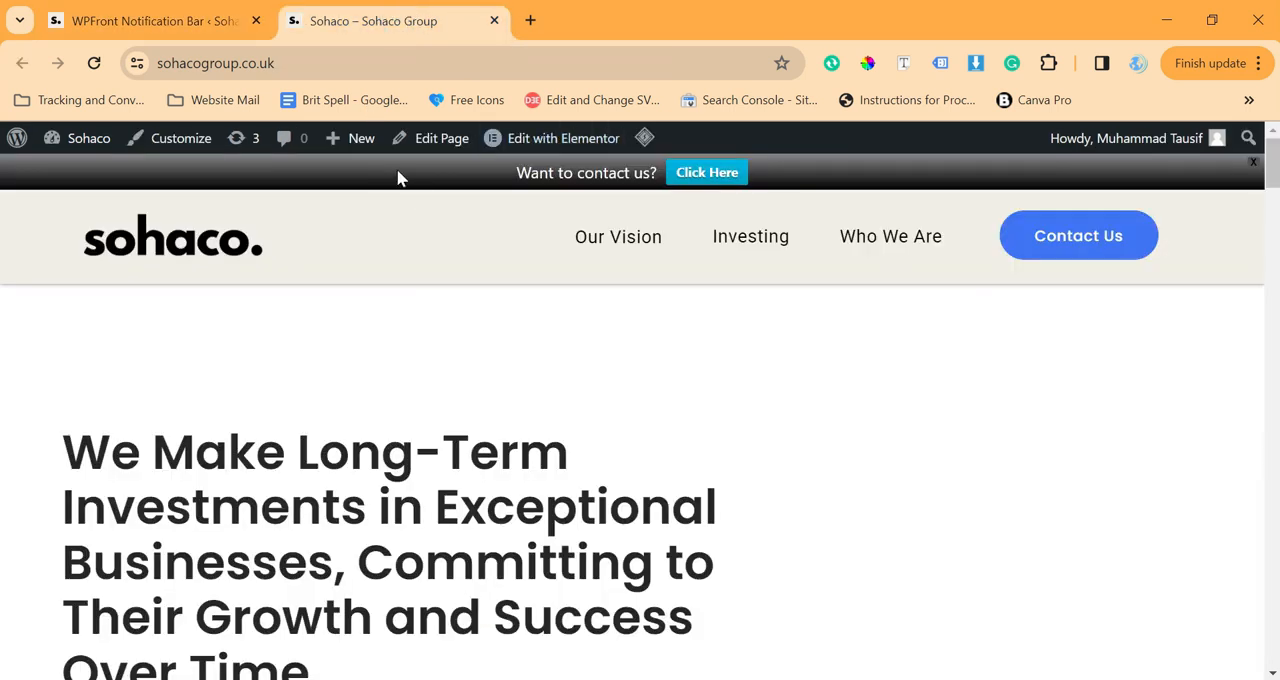
{"action": "left_click", "coordinate": [166, 14]}
{"action": "scroll", "coordinate": [523, 464], "scroll_direction": "down", "scroll_amount": 2}
{"action": "scroll", "coordinate": [523, 464], "scroll_direction": "down", "scroll_amount": 1}
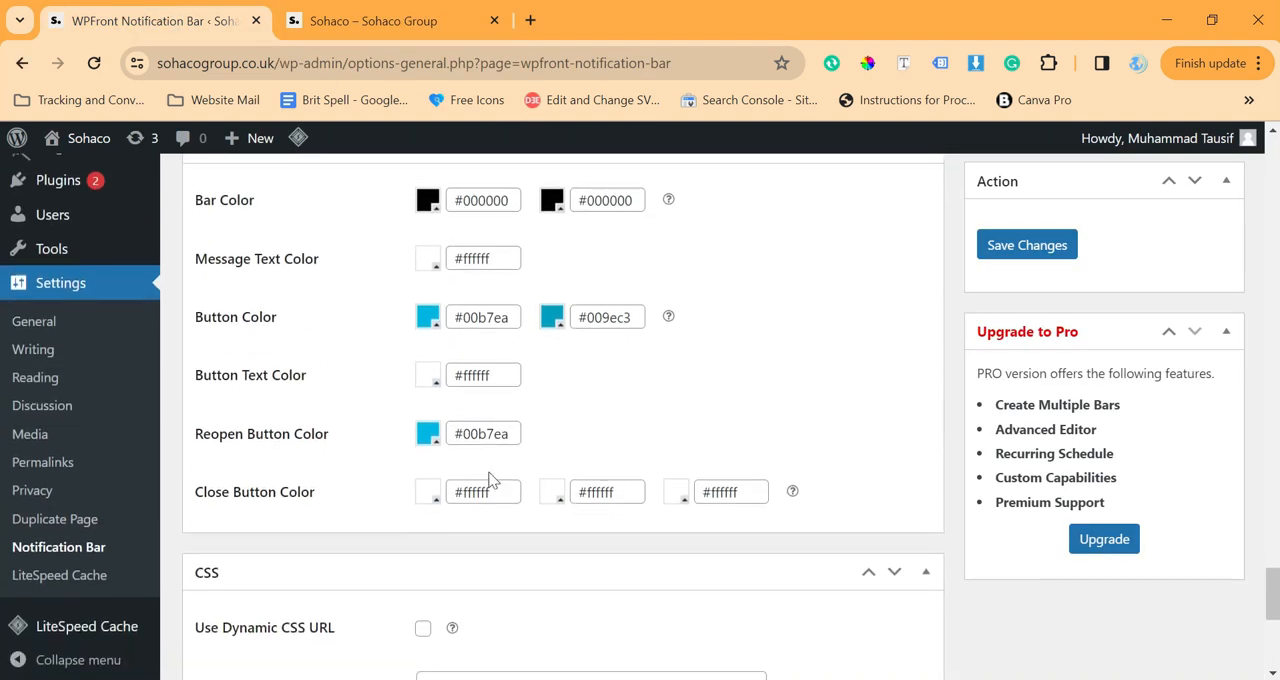
{"action": "left_click", "coordinate": [429, 493]}
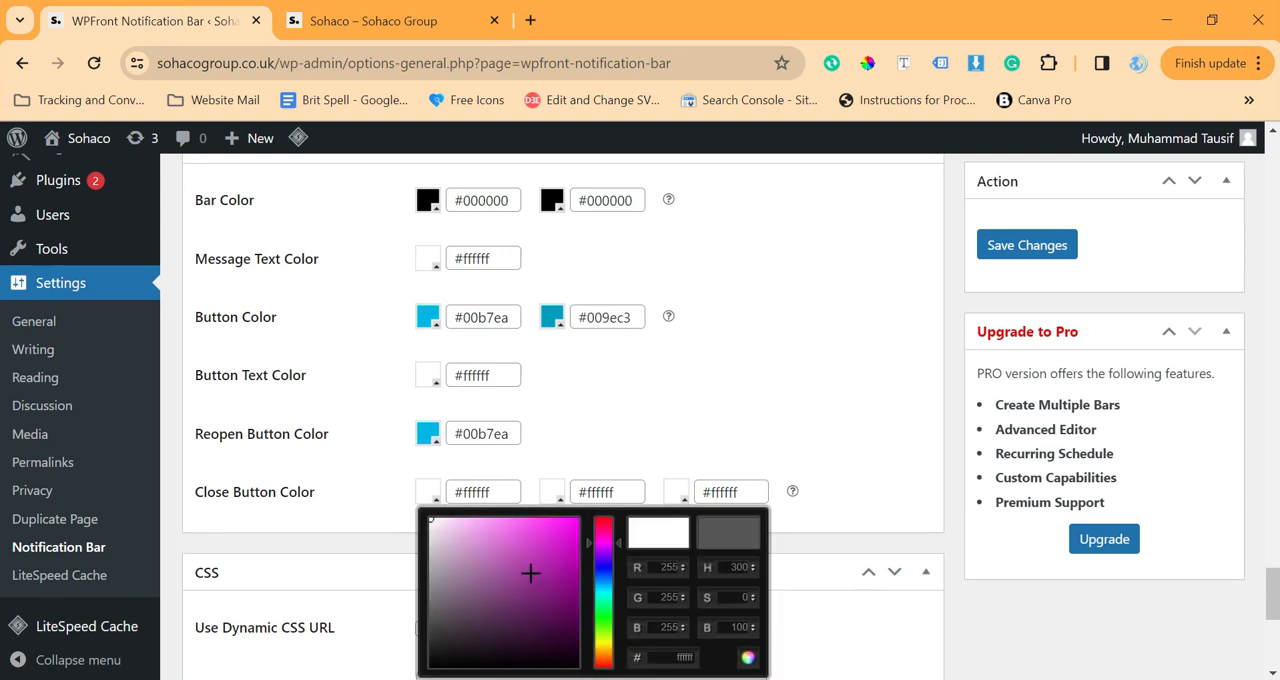
{"action": "left_click_drag", "start_coordinate": [530, 572], "coordinate": [430, 665]}
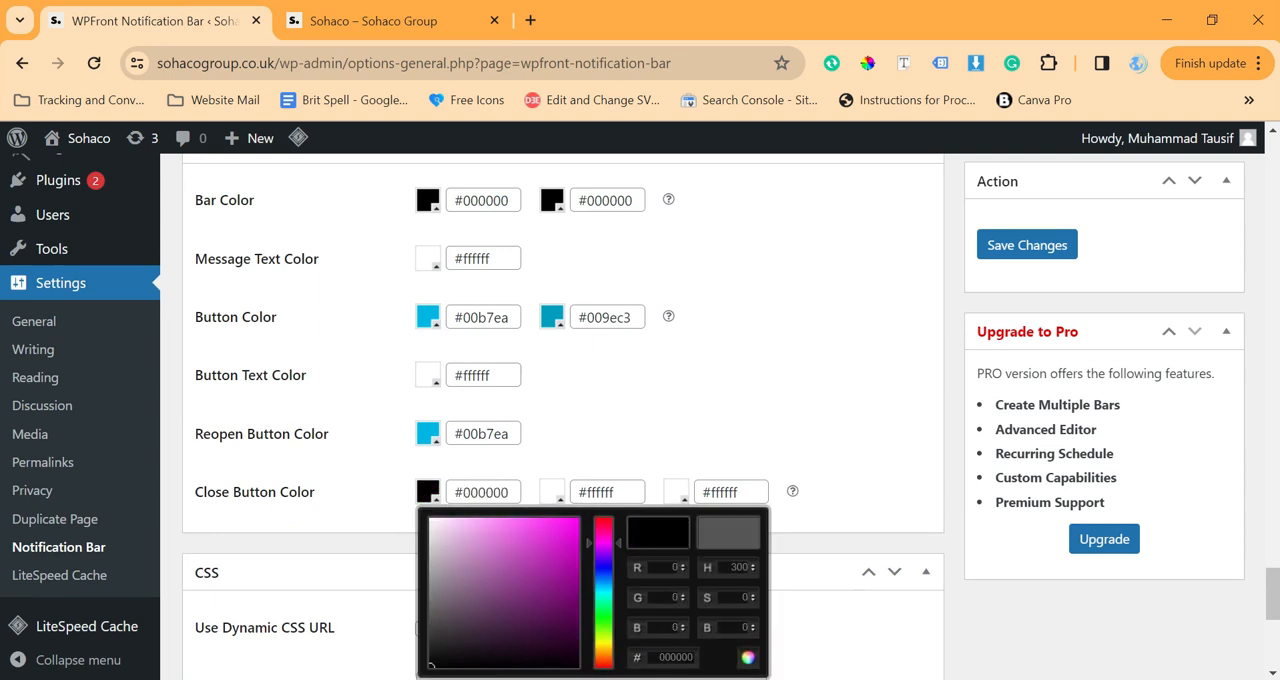
{"action": "left_click", "coordinate": [388, 520]}
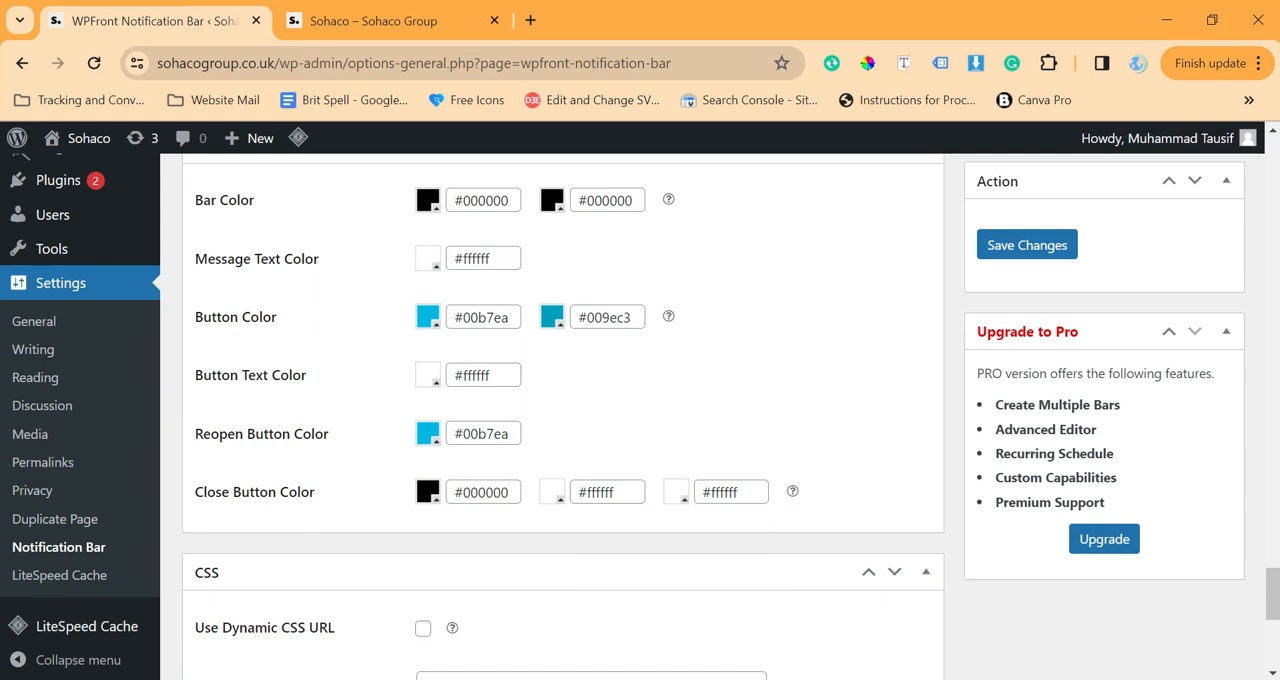
Set the second close button color to #000000 and the third to #ffffff
{"action": "left_click", "coordinate": [563, 505]}
{"action": "mouse_move", "coordinate": [603, 574]}
{"action": "left_mouse_down"}
{"action": "mouse_move", "coordinate": [580, 614]}
{"action": "mouse_move", "coordinate": [507, 638]}
{"action": "left_mouse_up"}
{"action": "left_click", "coordinate": [470, 547]}
{"action": "left_click", "coordinate": [681, 500]}
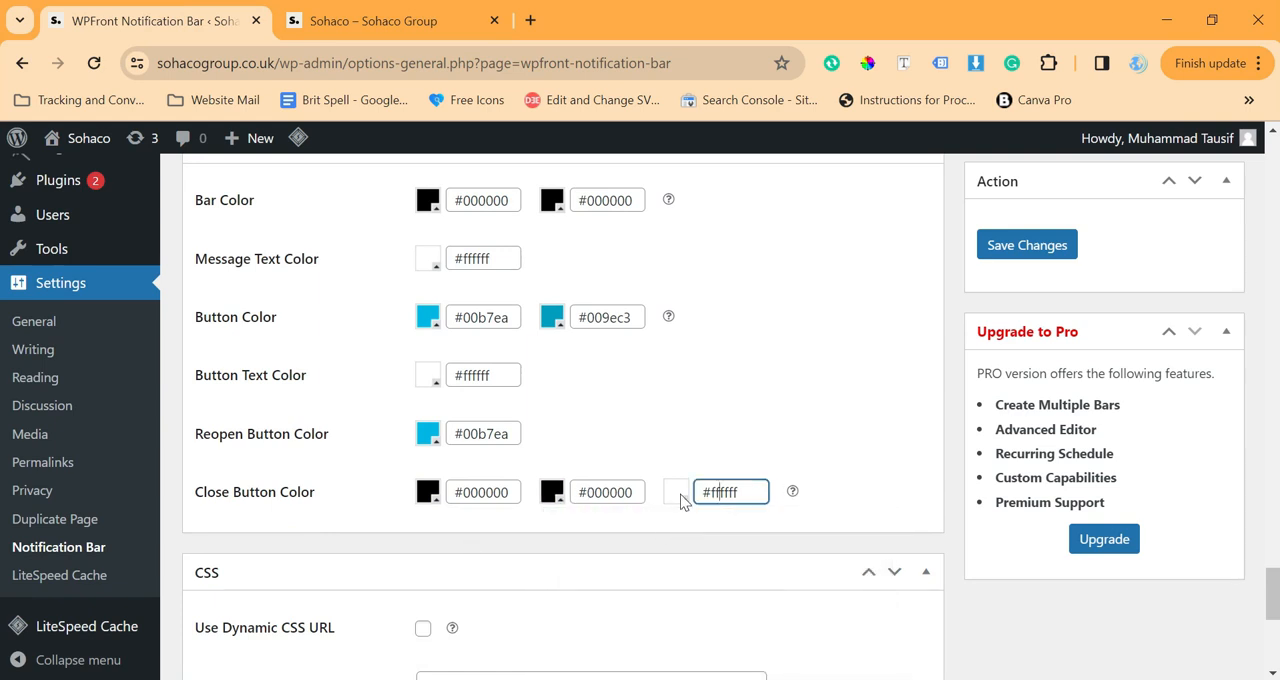
{"action": "left_click", "coordinate": [684, 502]}
{"action": "left_click_drag", "start_coordinate": [689, 531], "coordinate": [655, 528]}
{"action": "left_click", "coordinate": [654, 415]}
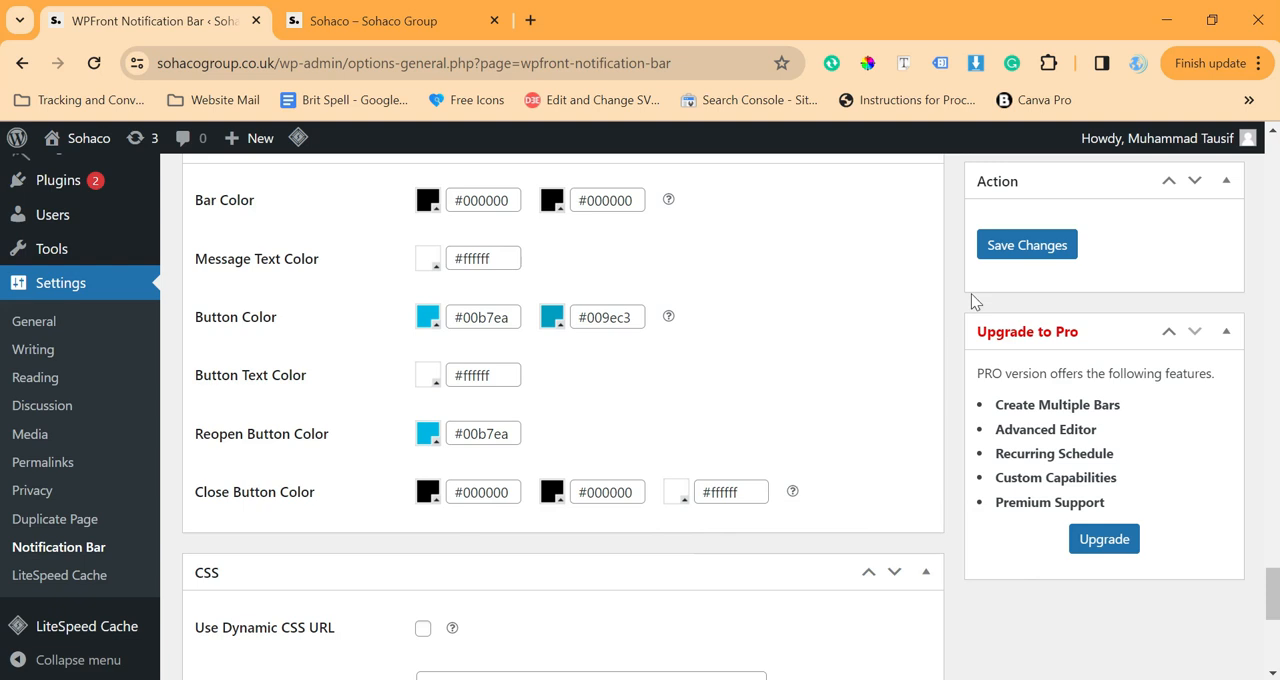
Save the notification bar settings and reload the site's front end to check the new colors
{"action": "left_click", "coordinate": [1048, 242]}
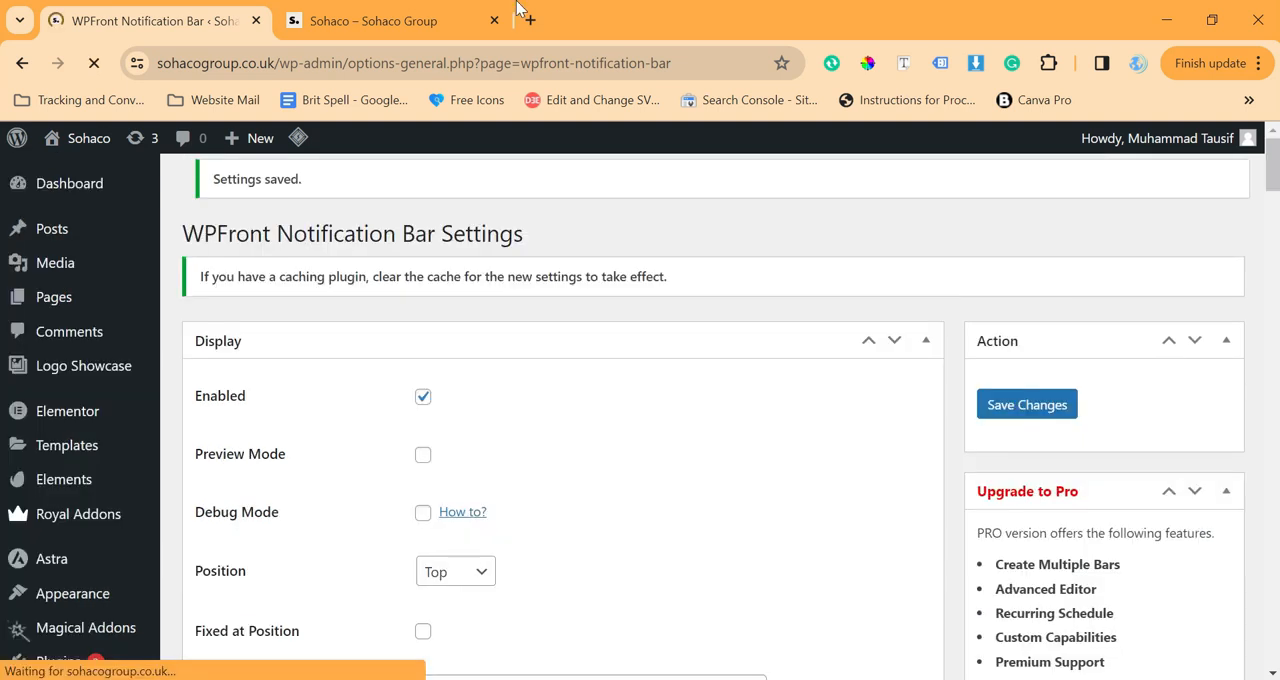
{"action": "left_click", "coordinate": [438, 12]}
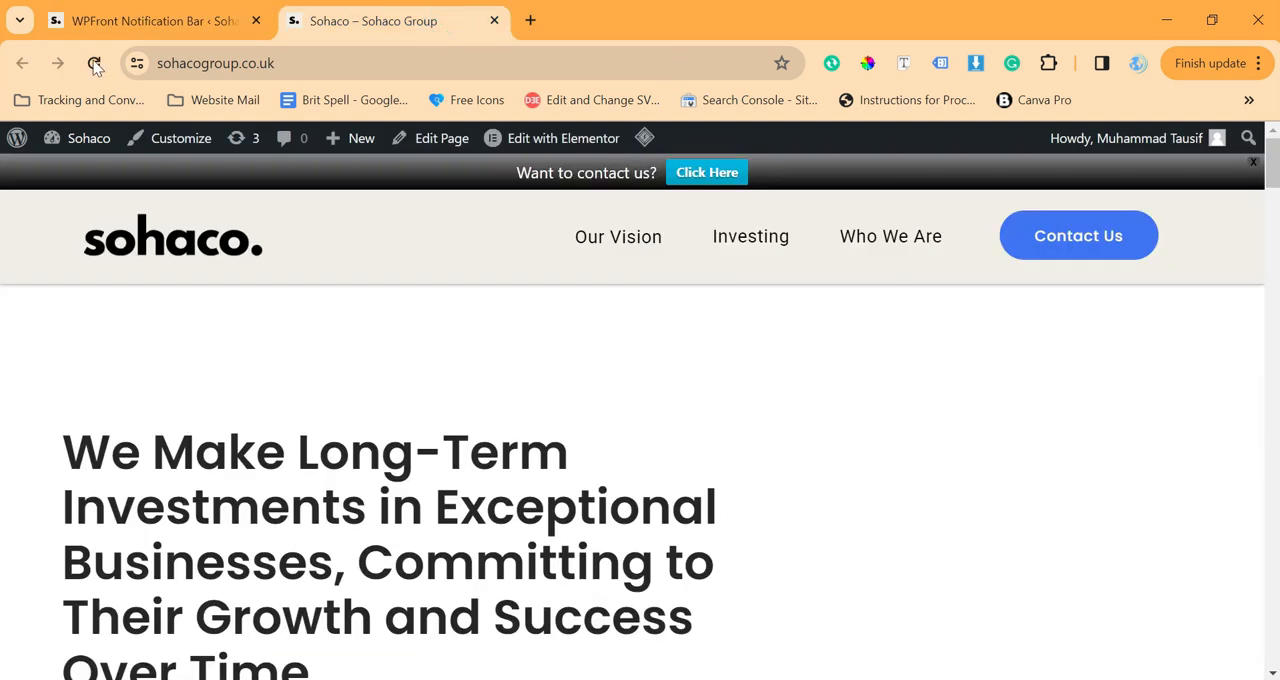
{"action": "left_click", "coordinate": [94, 63]}
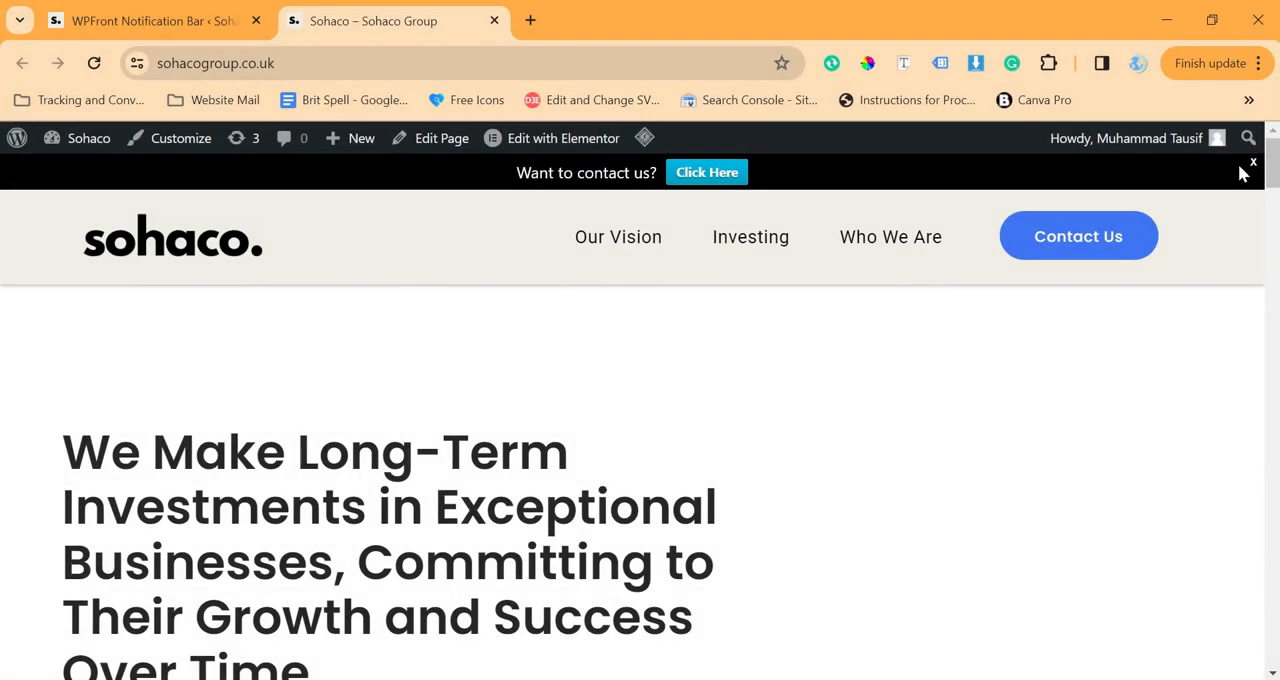
Inspect the notification bar's X close button in the browser's developer tools and review its CSS rules
{"action": "right_click", "coordinate": [1250, 168]}
{"action": "scroll", "coordinate": [1130, 400], "scroll_direction": "down", "scroll_amount": 2}
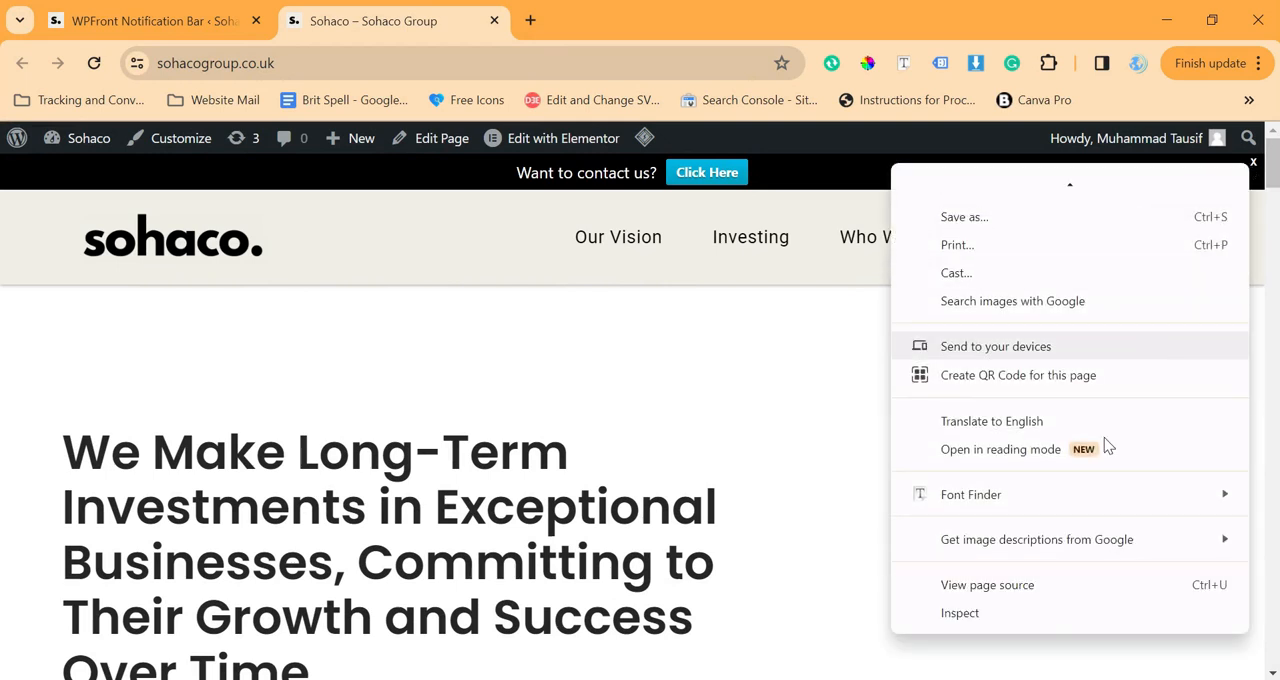
{"action": "left_click", "coordinate": [972, 612]}
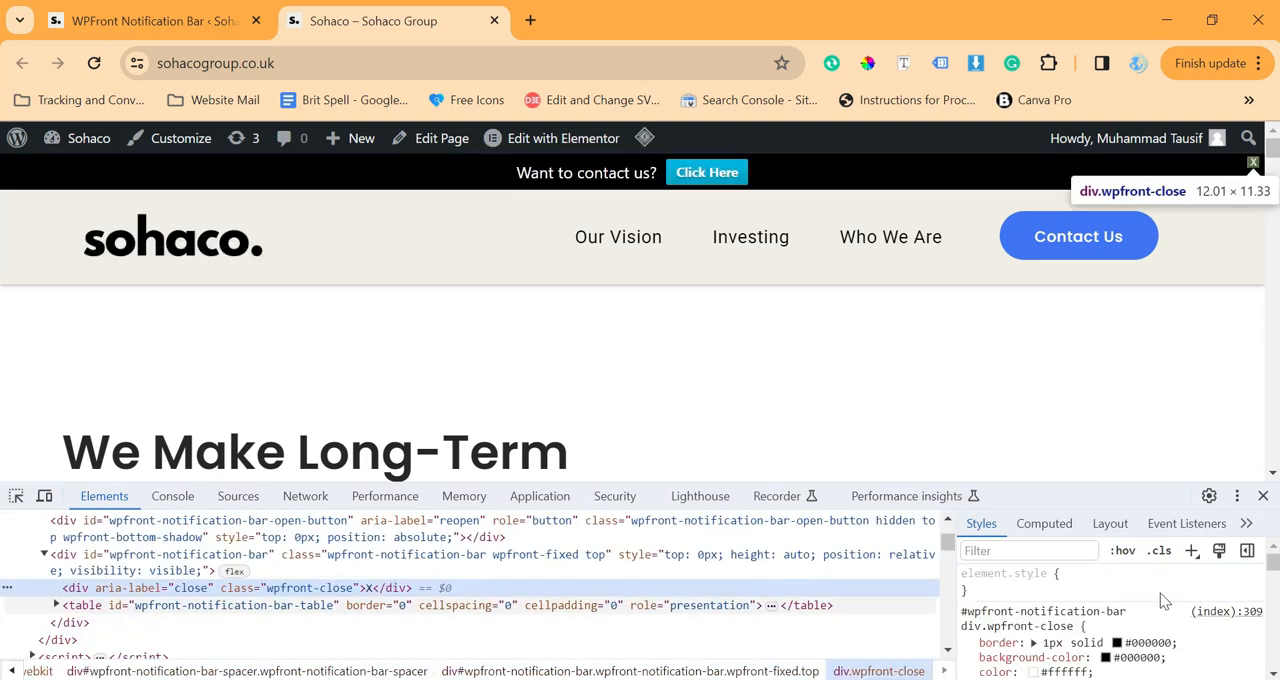
{"action": "scroll", "coordinate": [1110, 610], "scroll_direction": "down", "scroll_amount": 2}
{"action": "scroll", "coordinate": [1092, 632], "scroll_direction": "down", "scroll_amount": 2}
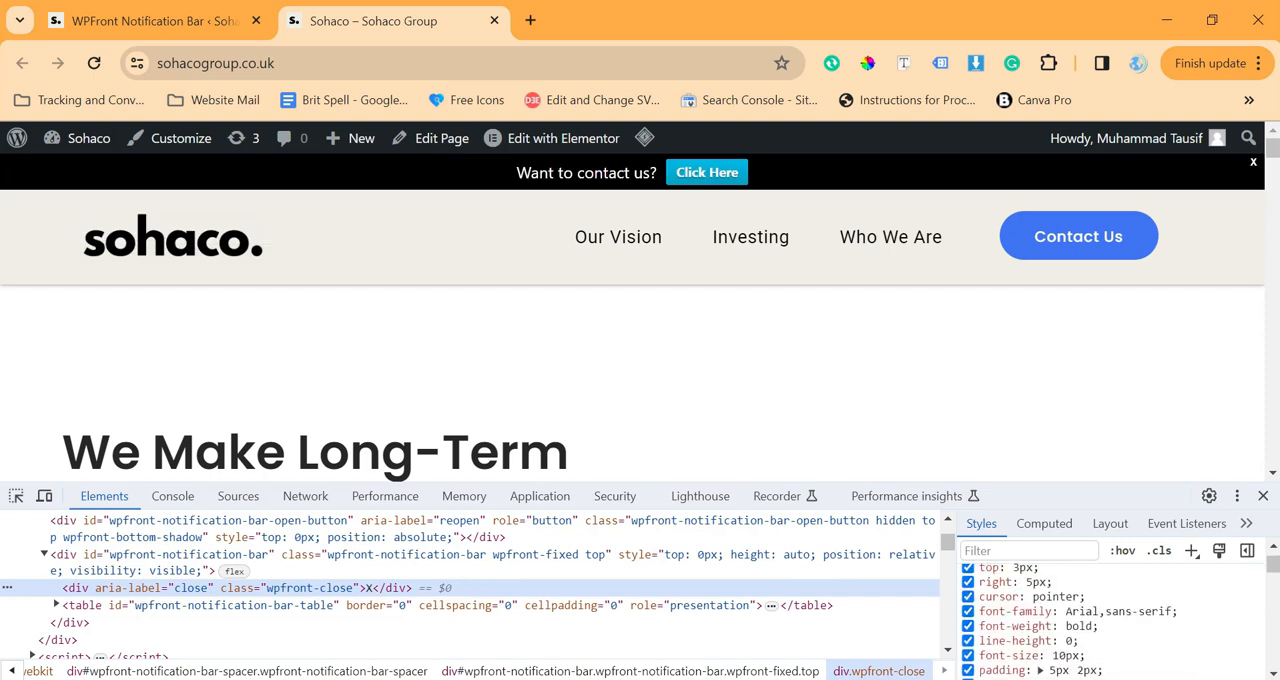
{"action": "scroll", "coordinate": [1092, 632], "scroll_direction": "down", "scroll_amount": 1}
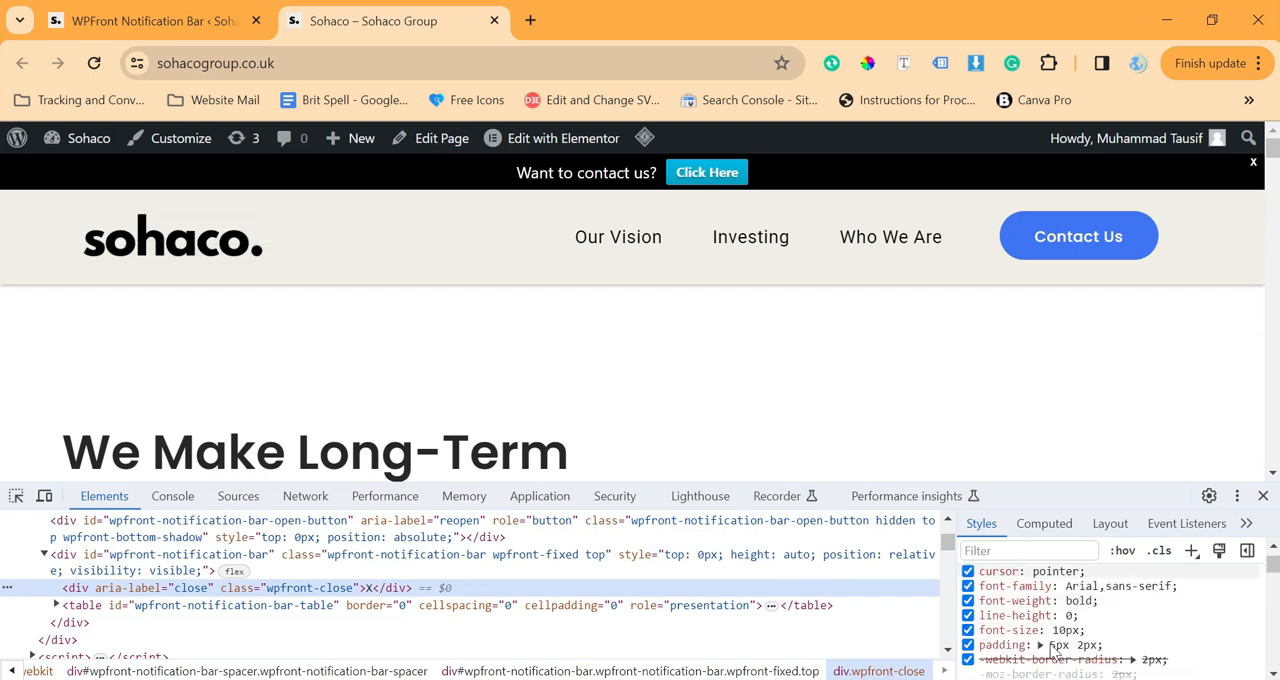
{"action": "scroll", "coordinate": [1110, 620], "scroll_direction": "up", "scroll_amount": 1}
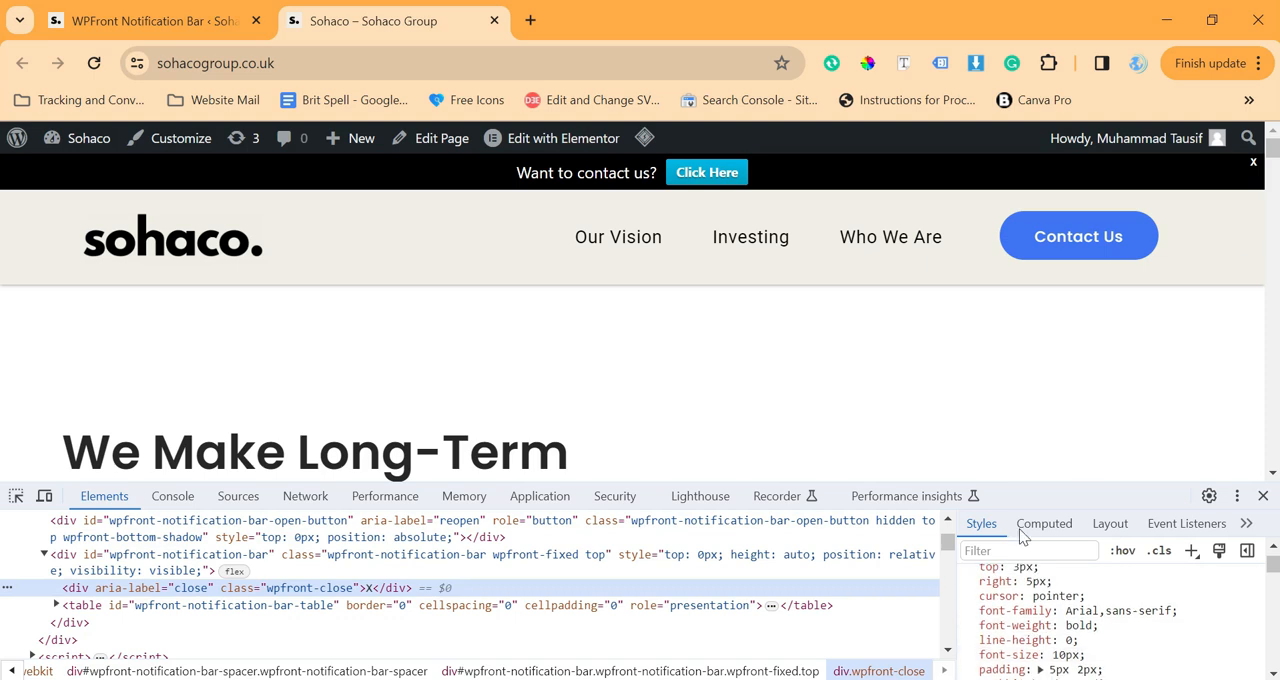
{"action": "scroll", "coordinate": [1108, 620], "scroll_direction": "down", "scroll_amount": 1}
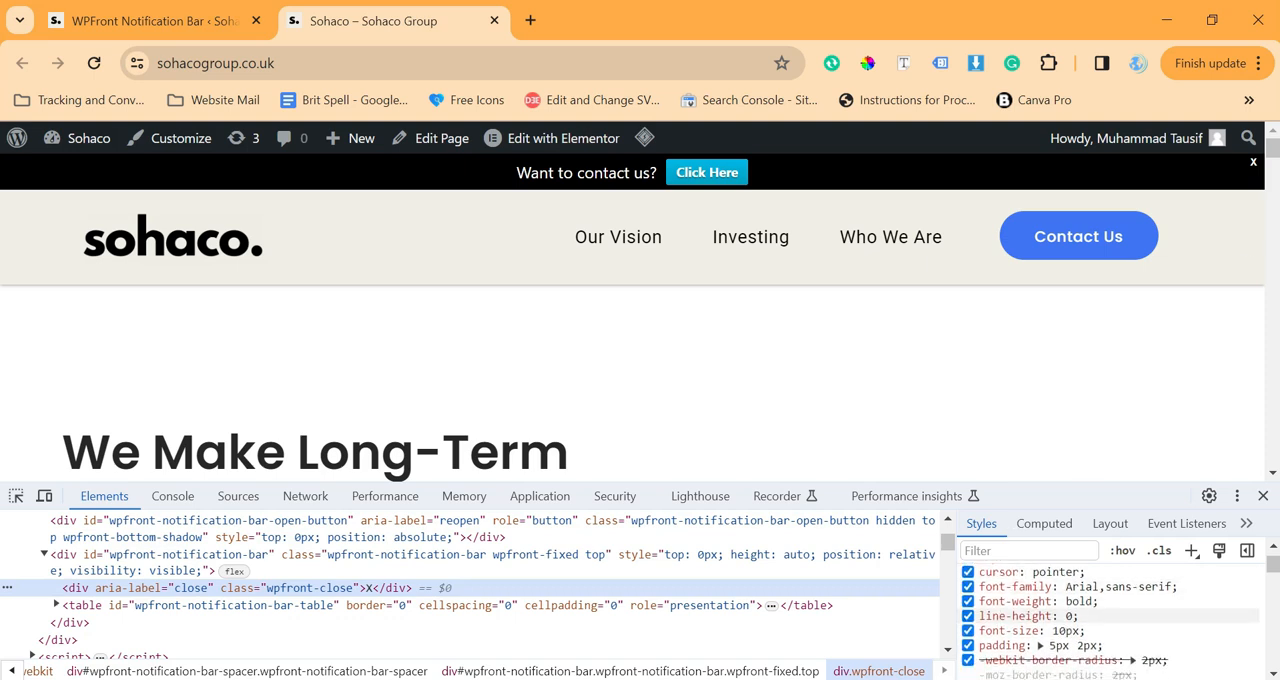
Set the close button's font-size to 15px and its font-weight to 300 in the inspected CSS
{"action": "left_click", "coordinate": [1066, 631]}
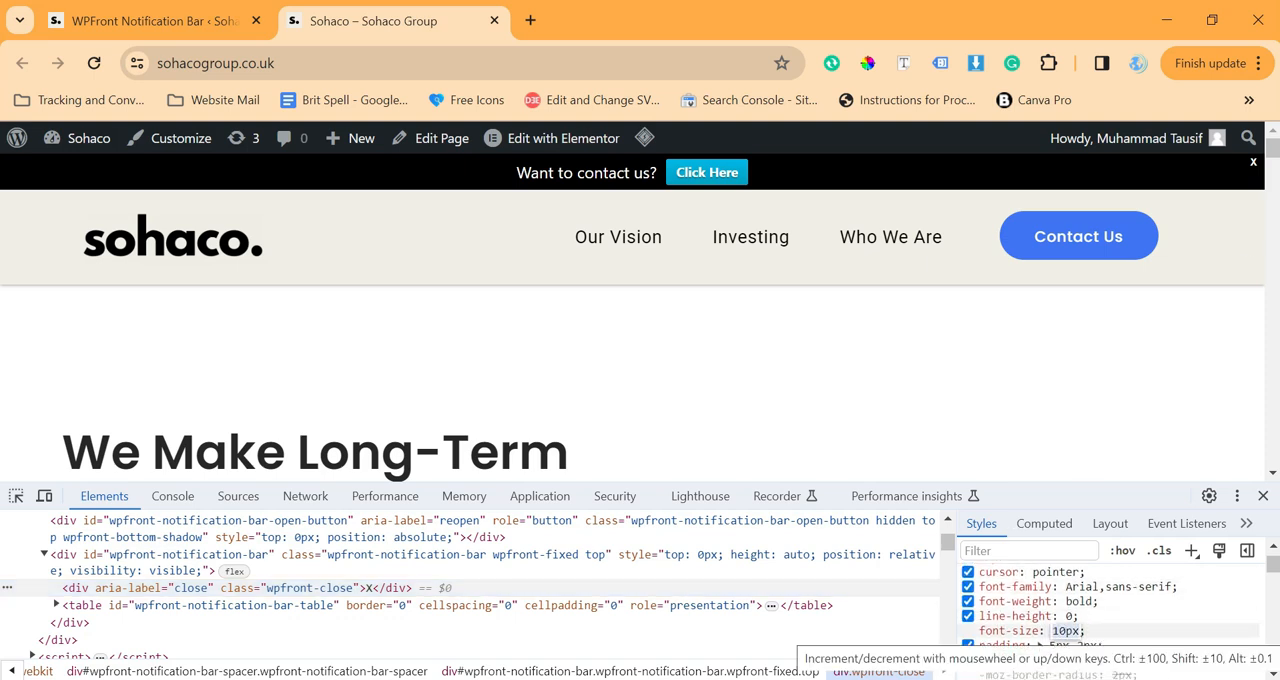
{"action": "key", "text": "Up"}
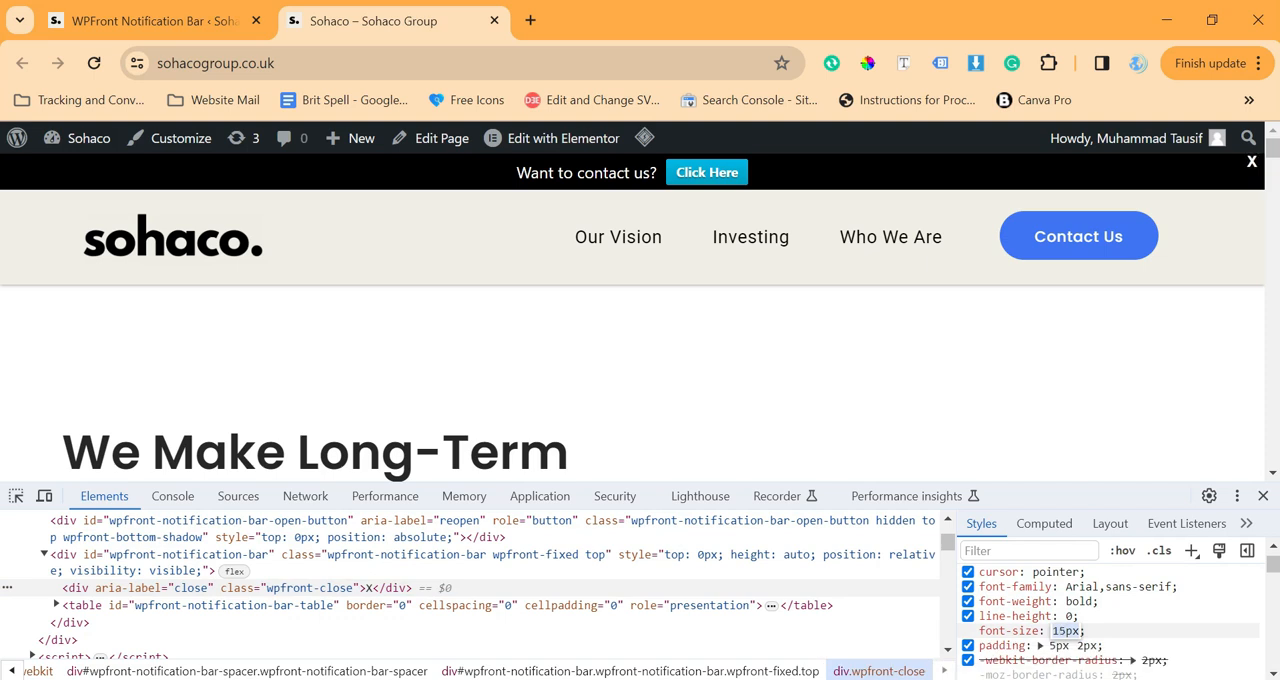
{"action": "left_click", "coordinate": [1092, 588]}
{"action": "left_click", "coordinate": [1081, 602]}
{"action": "key", "text": "BackSpace"}
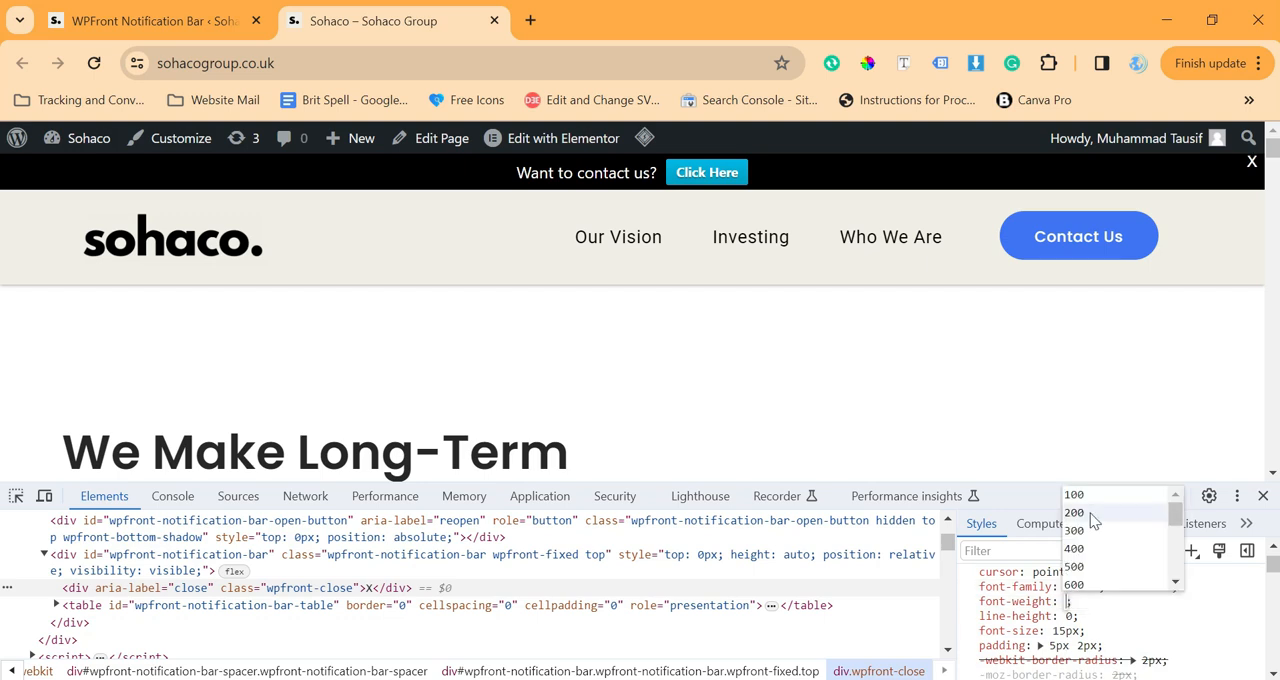
{"action": "left_click", "coordinate": [1091, 530]}
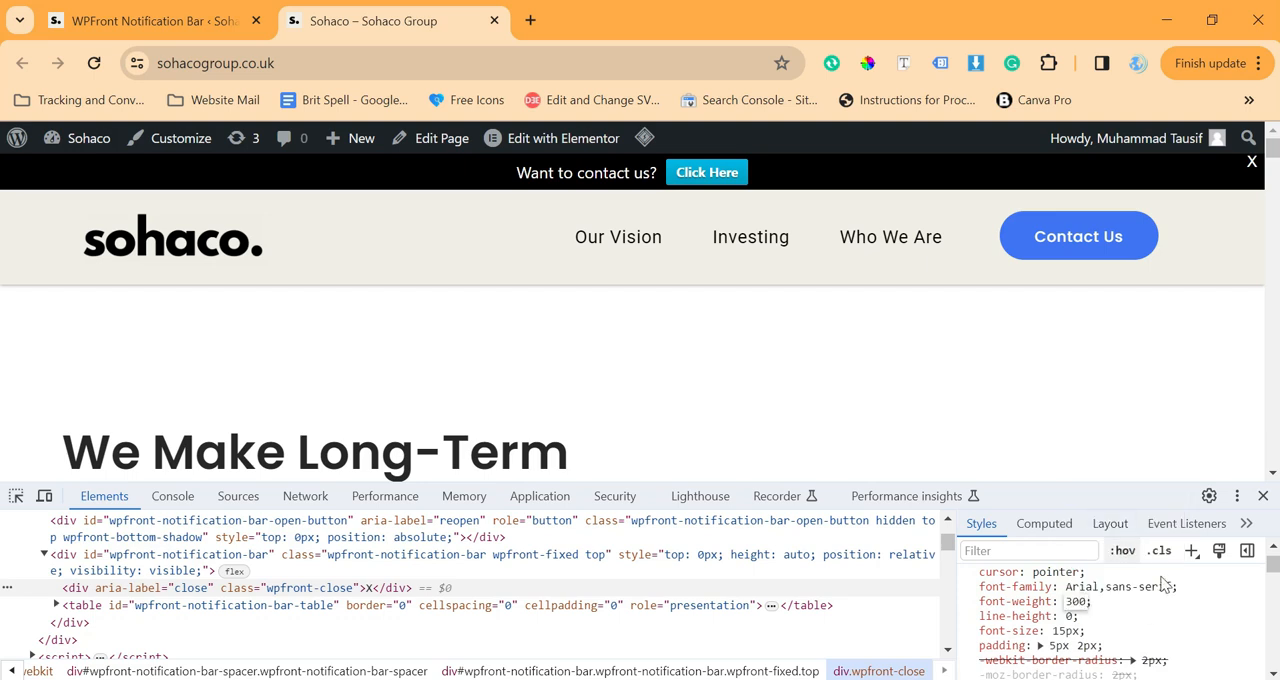
Set both the top and right offsets of the close button to 15px in the inspected CSS
{"action": "scroll", "coordinate": [1125, 600], "scroll_direction": "up", "scroll_amount": 1}
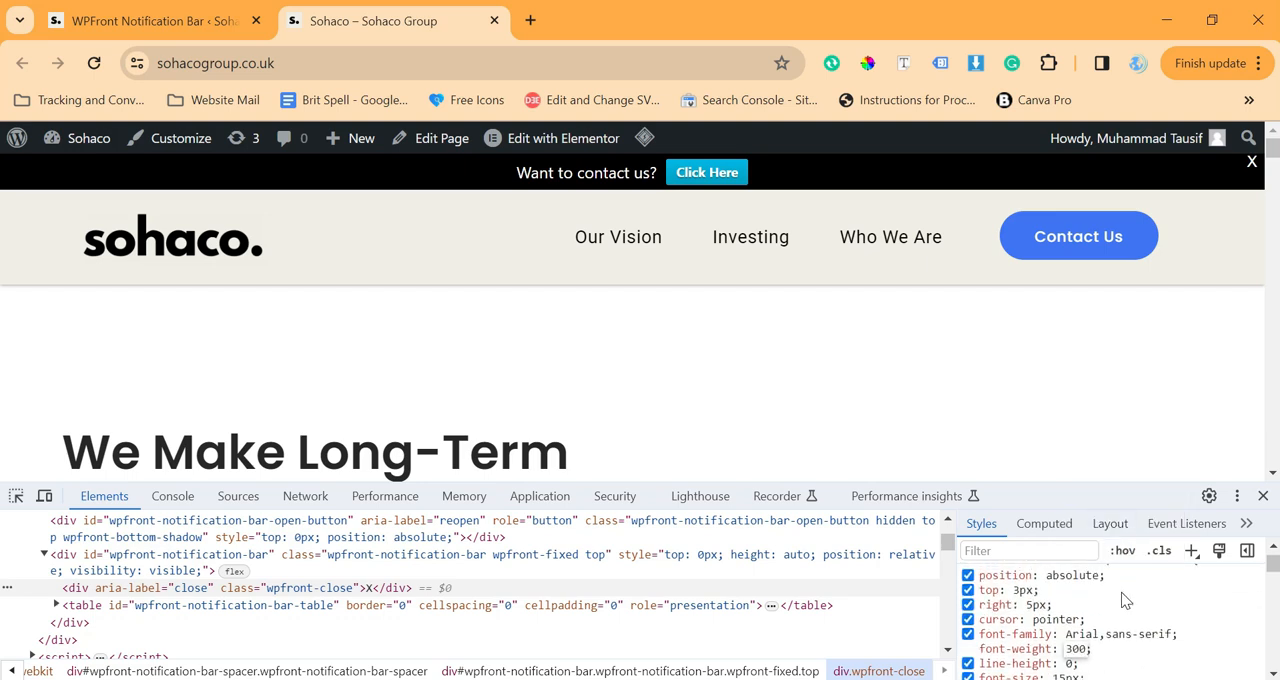
{"action": "left_click", "coordinate": [1000, 591]}
{"action": "type", "text": "15"}
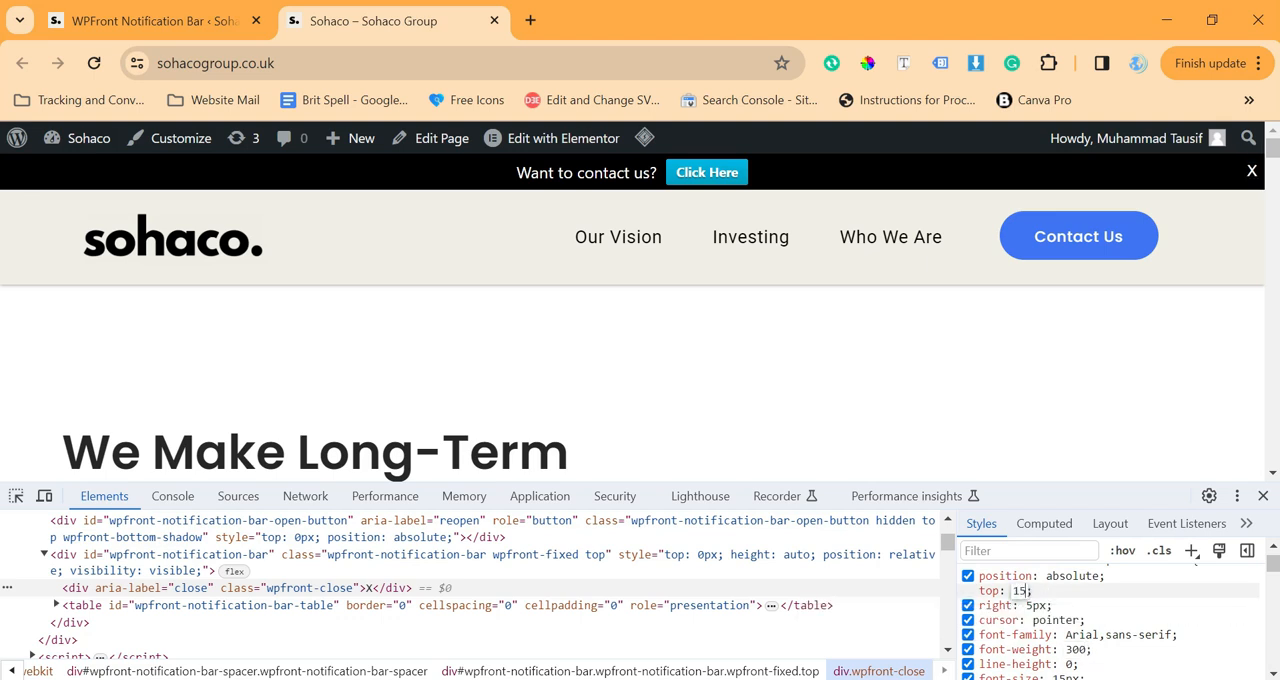
{"action": "left_click", "coordinate": [1040, 606]}
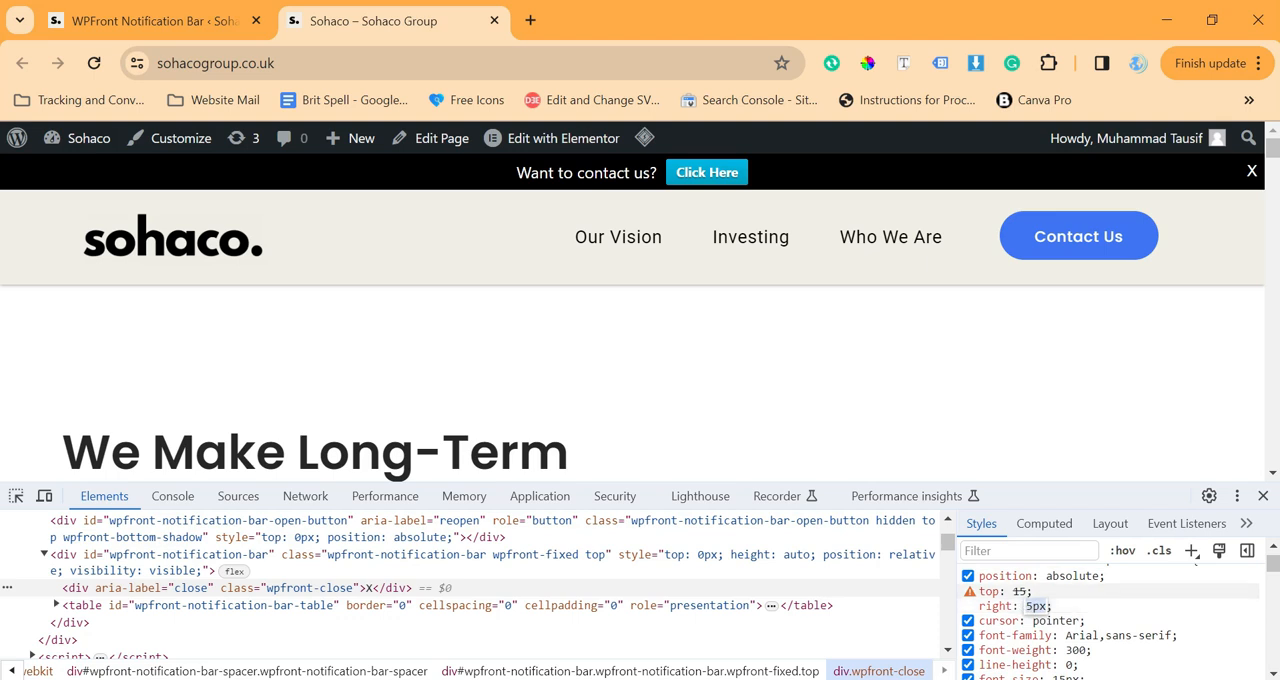
{"action": "left_click", "coordinate": [1021, 591]}
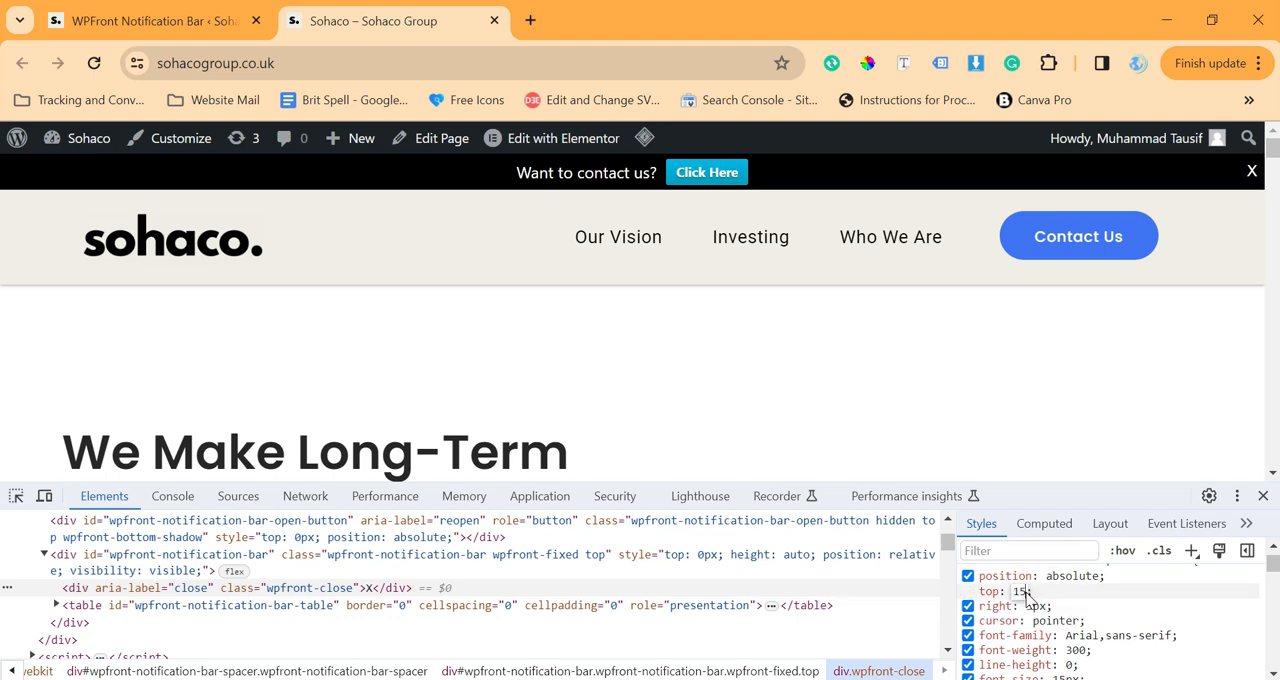
{"action": "type", "text": "px"}
{"action": "key", "text": "Tab"}
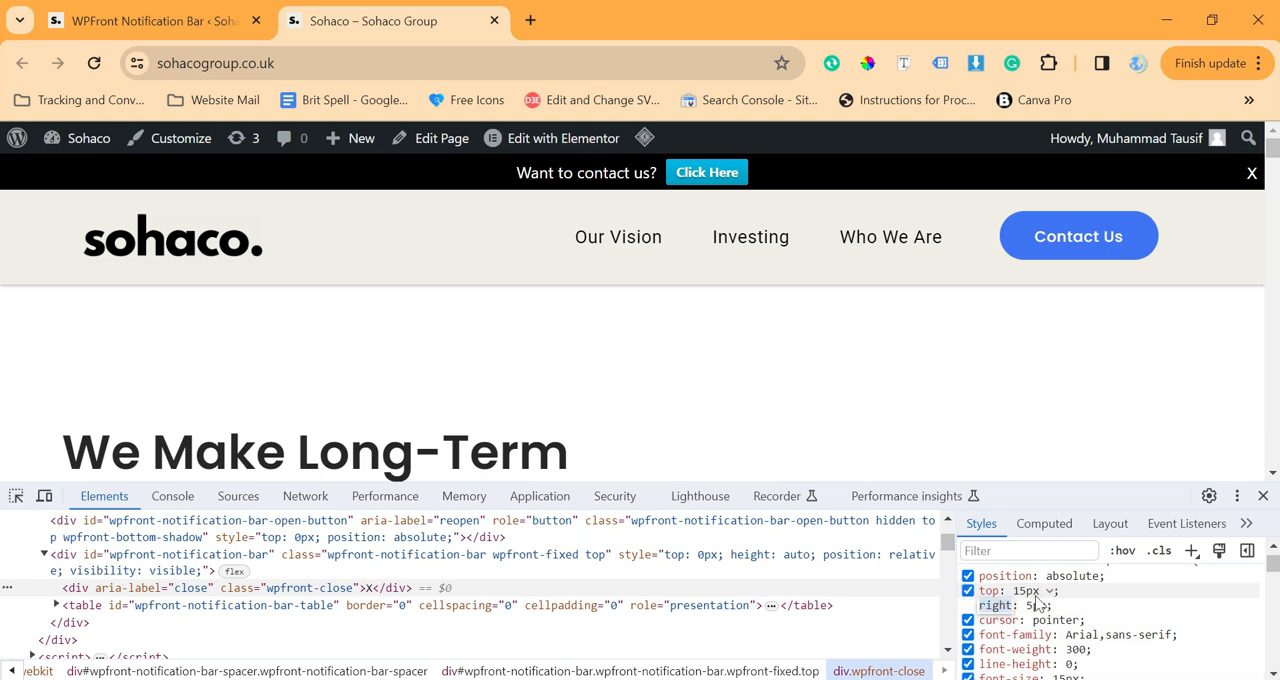
{"action": "key", "text": "Tab"}
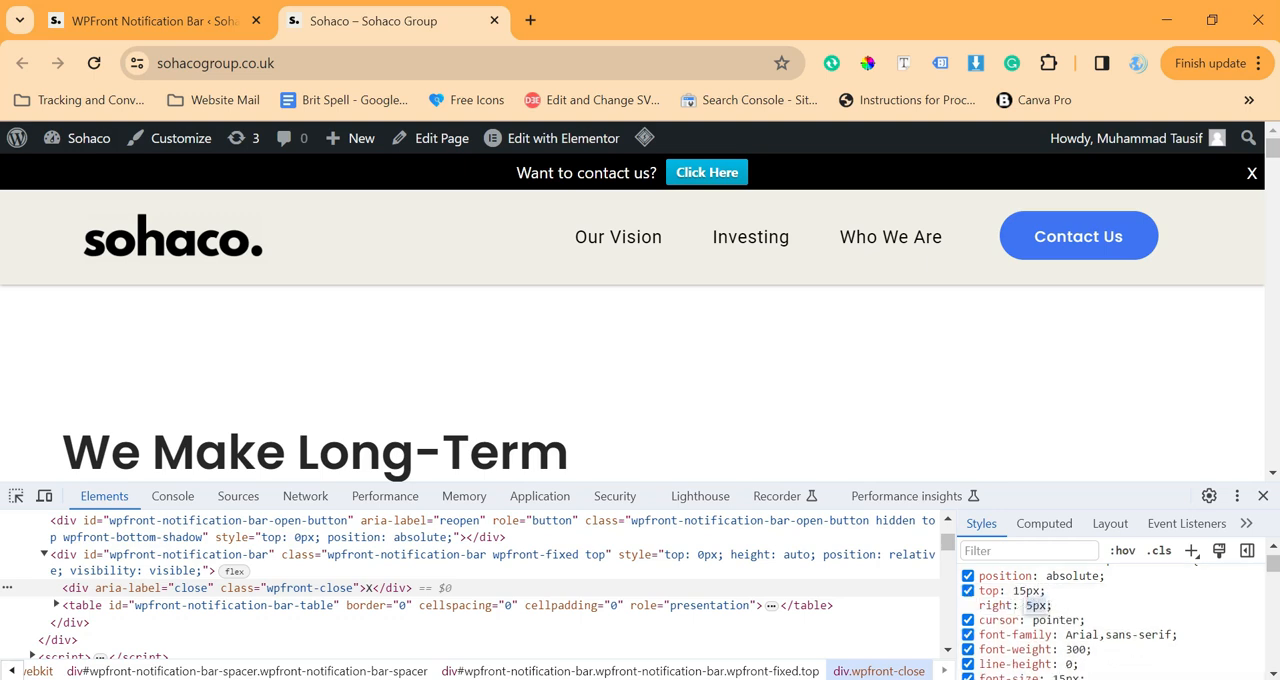
{"action": "left_click", "coordinate": [1026, 605]}
{"action": "type", "text": "1"}
{"action": "key", "text": "Return"}
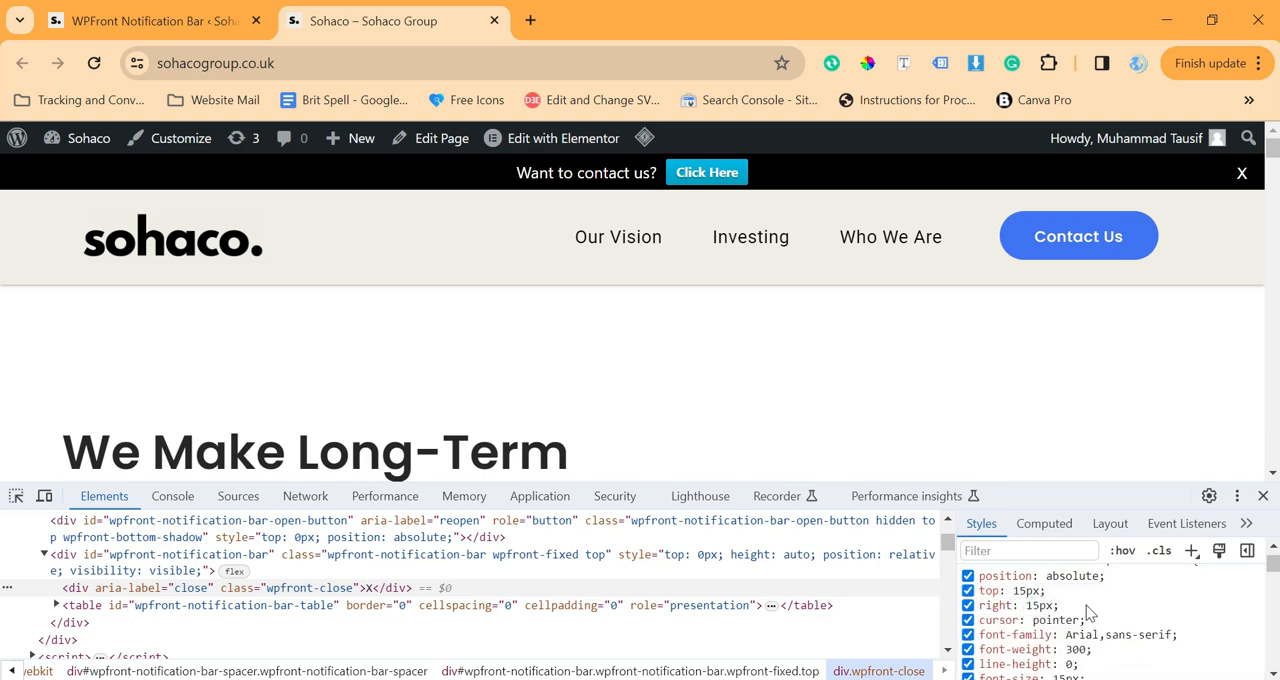
Select the edited div.wpfront-close CSS rule for copying and return to the WordPress notification bar settings
{"action": "scroll", "coordinate": [1088, 613], "scroll_direction": "up", "scroll_amount": 1}
{"action": "left_click_drag", "start_coordinate": [837, 487], "coordinate": [840, 389]}
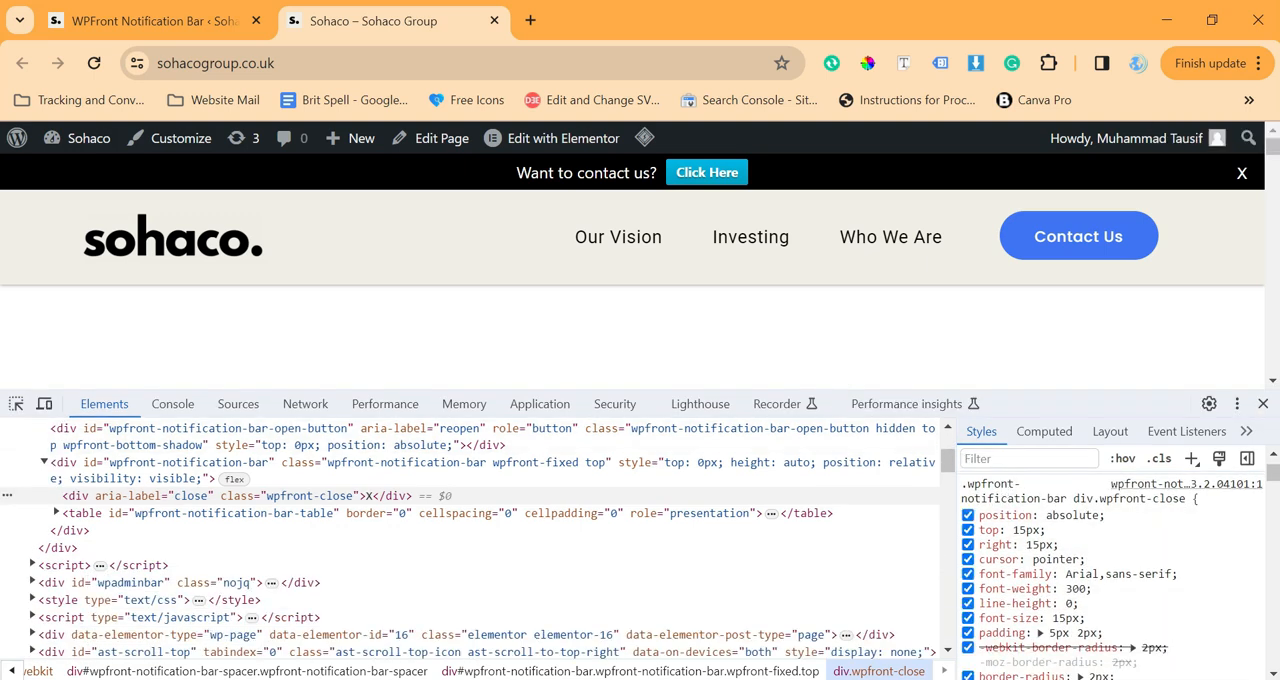
{"action": "scroll", "coordinate": [968, 540], "scroll_direction": "up", "scroll_amount": 1}
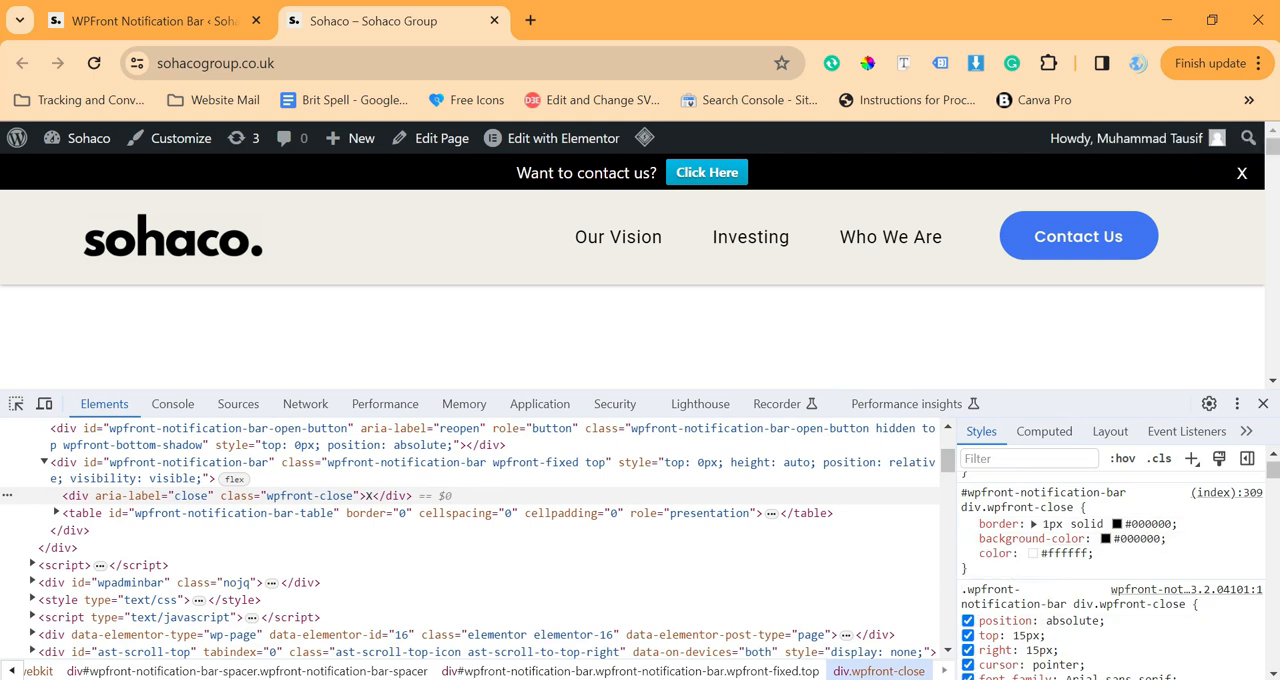
{"action": "left_click_drag", "start_coordinate": [1046, 566], "coordinate": [968, 648]}
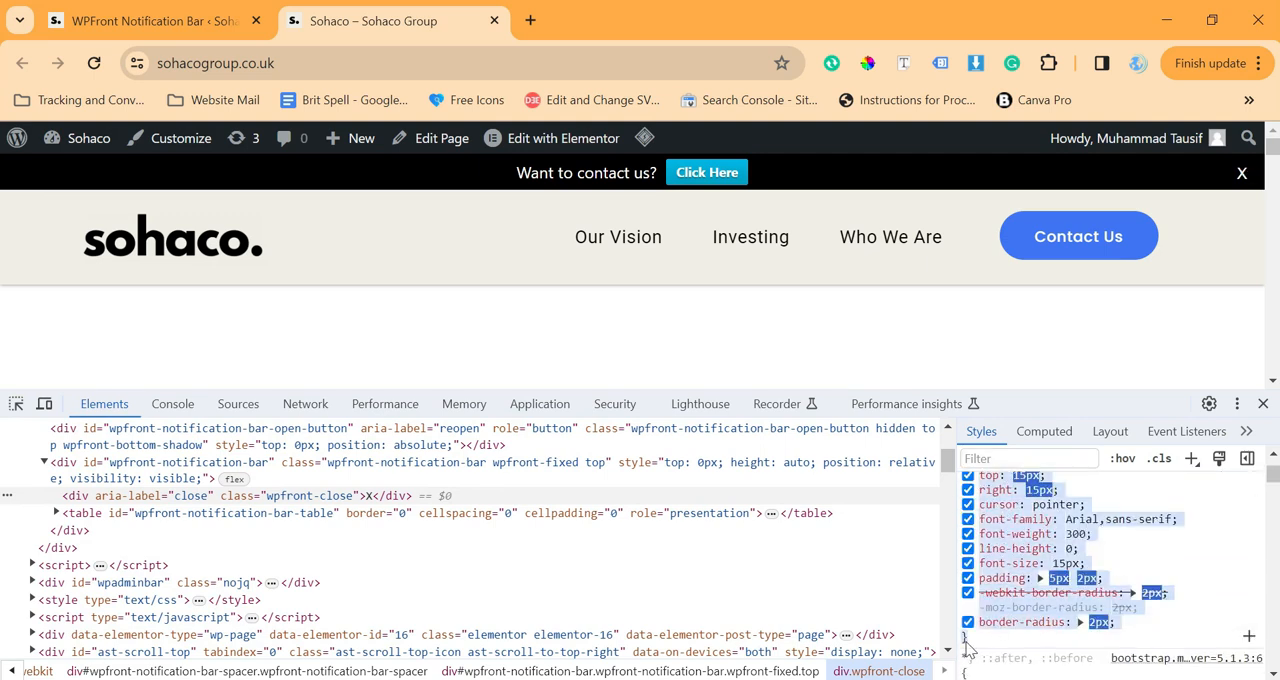
{"action": "left_click", "coordinate": [172, 16]}
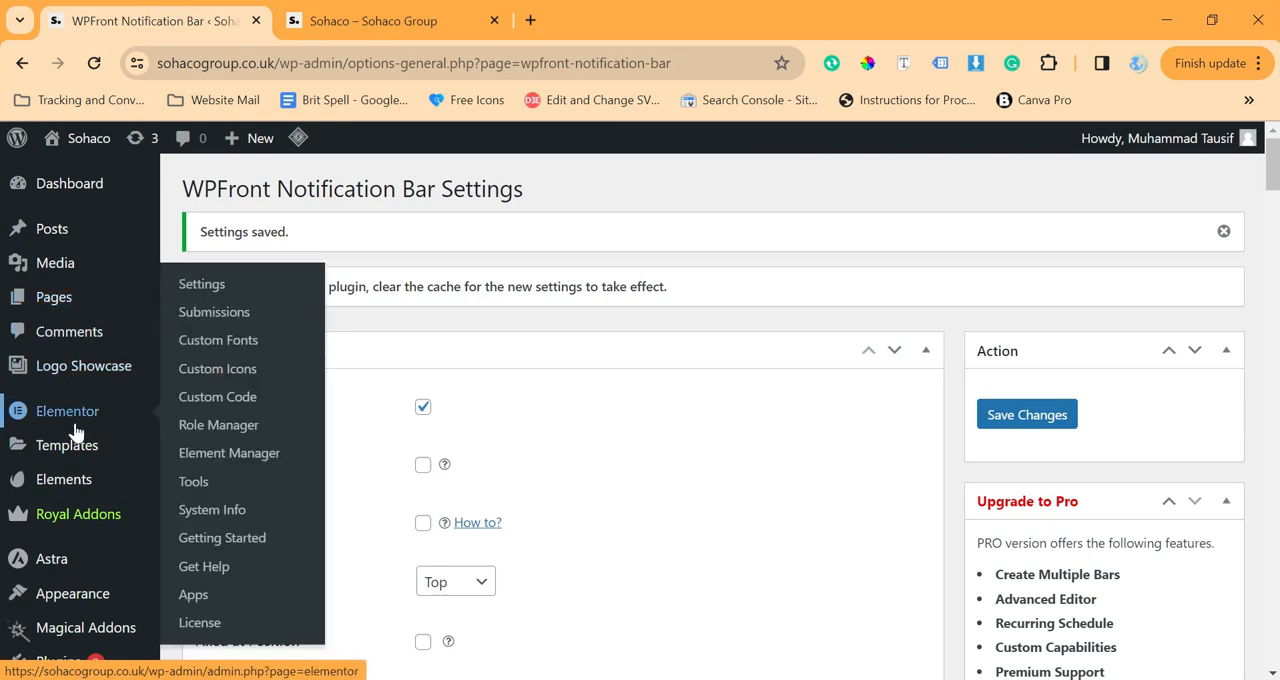
Open the theme Customizer in a new browser tab and go to its Additional CSS section
{"action": "scroll", "coordinate": [76, 430], "scroll_direction": "down", "scroll_amount": 1}
{"action": "scroll", "coordinate": [76, 430], "scroll_direction": "down", "scroll_amount": 2}
{"action": "mouse_move", "coordinate": [100, 540]}
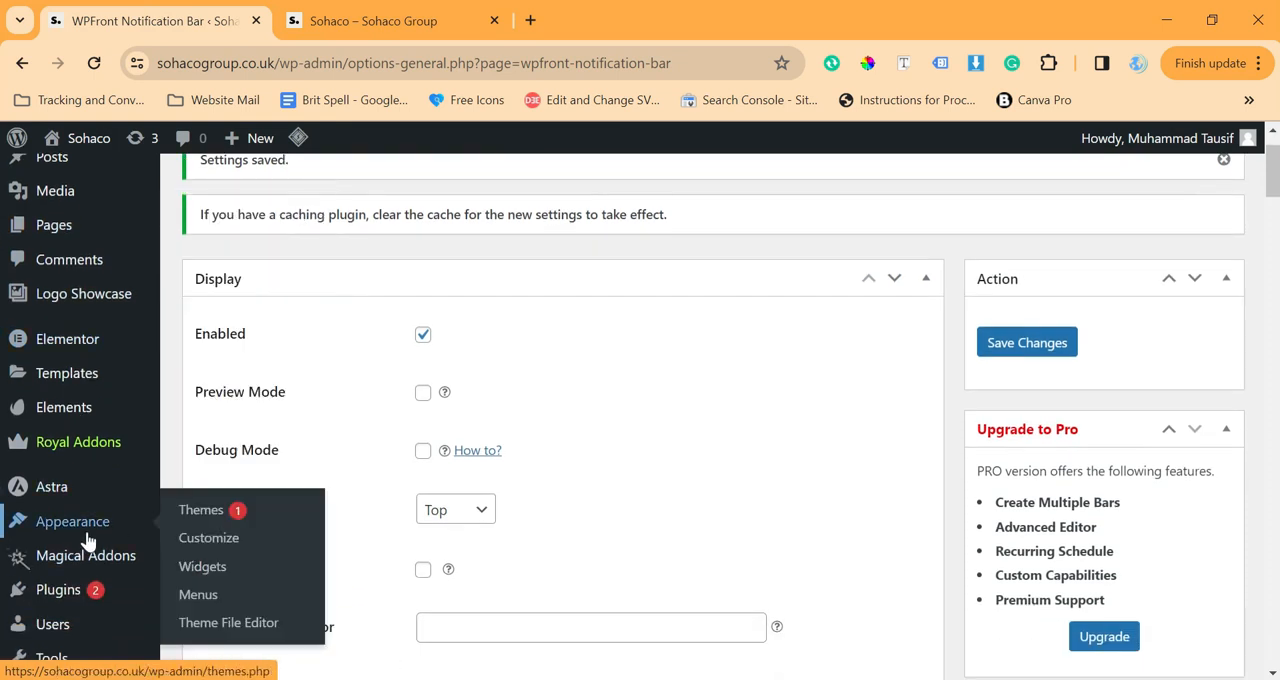
{"action": "right_click", "coordinate": [197, 532]}
{"action": "left_click", "coordinate": [371, 237]}
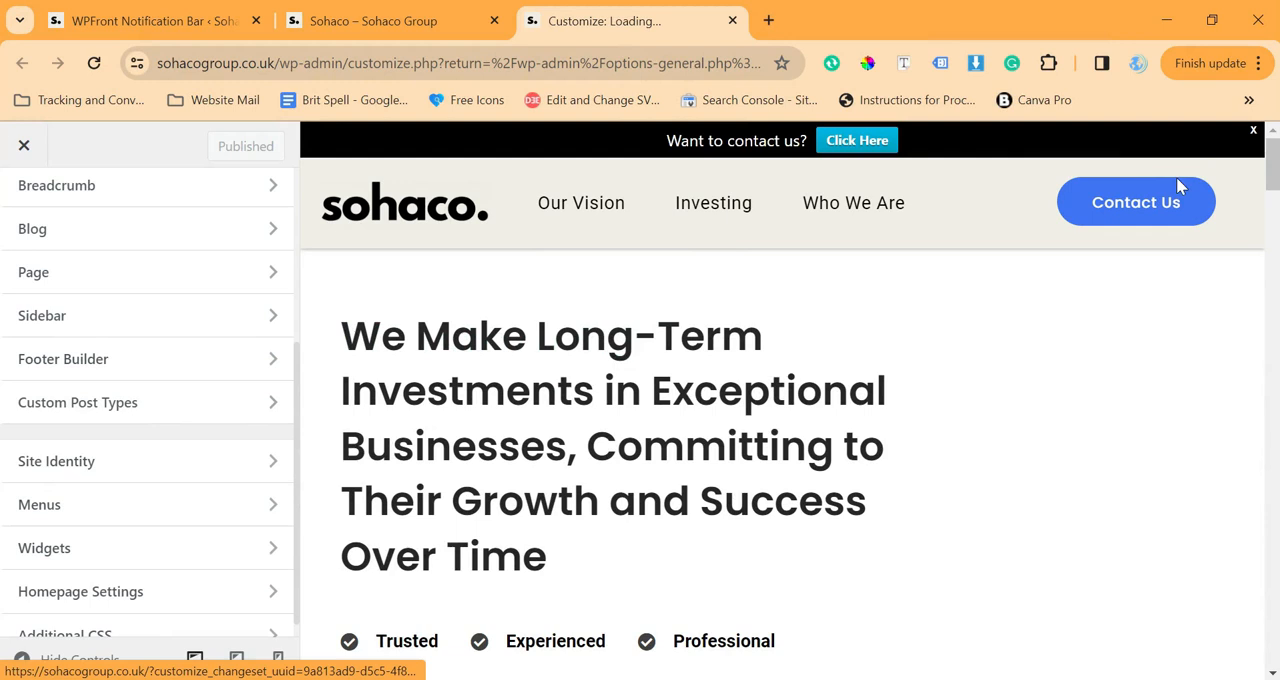
{"action": "scroll", "coordinate": [120, 520], "scroll_direction": "down", "scroll_amount": 1}
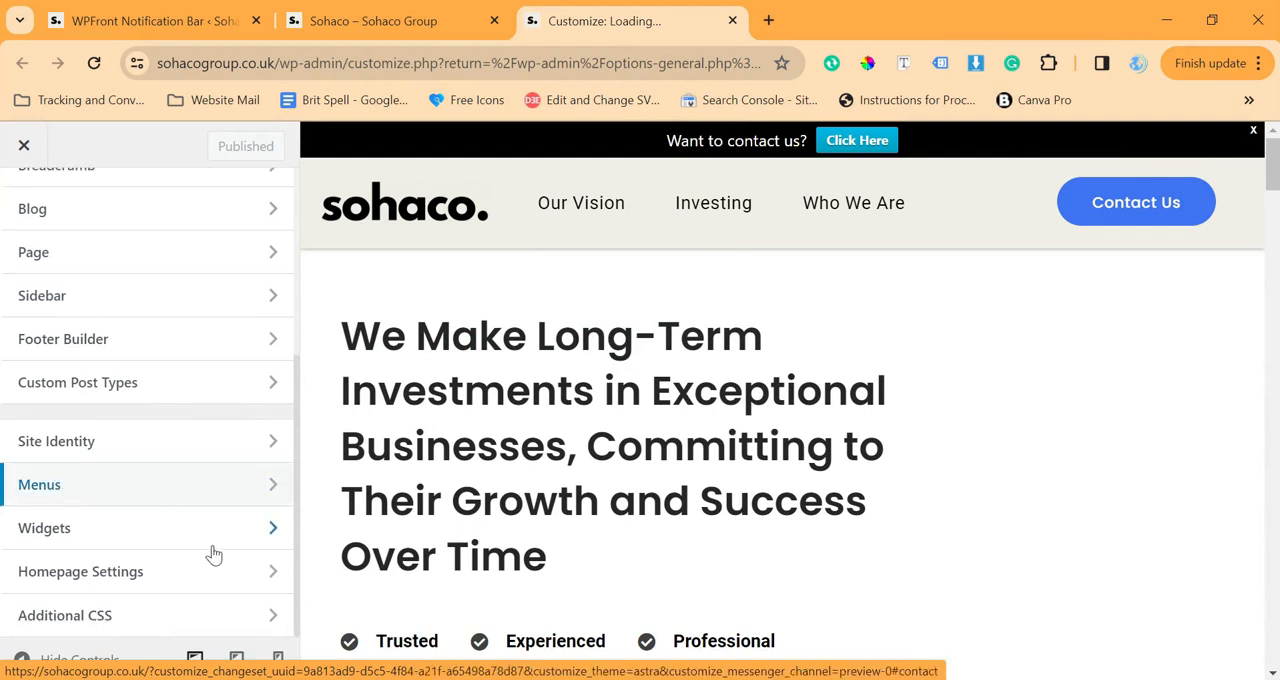
{"action": "left_click", "coordinate": [140, 618]}
Paste the copied div.wpfront-close rule at the end of the Additional CSS code
{"action": "scroll", "coordinate": [137, 560], "scroll_direction": "down", "scroll_amount": 3}
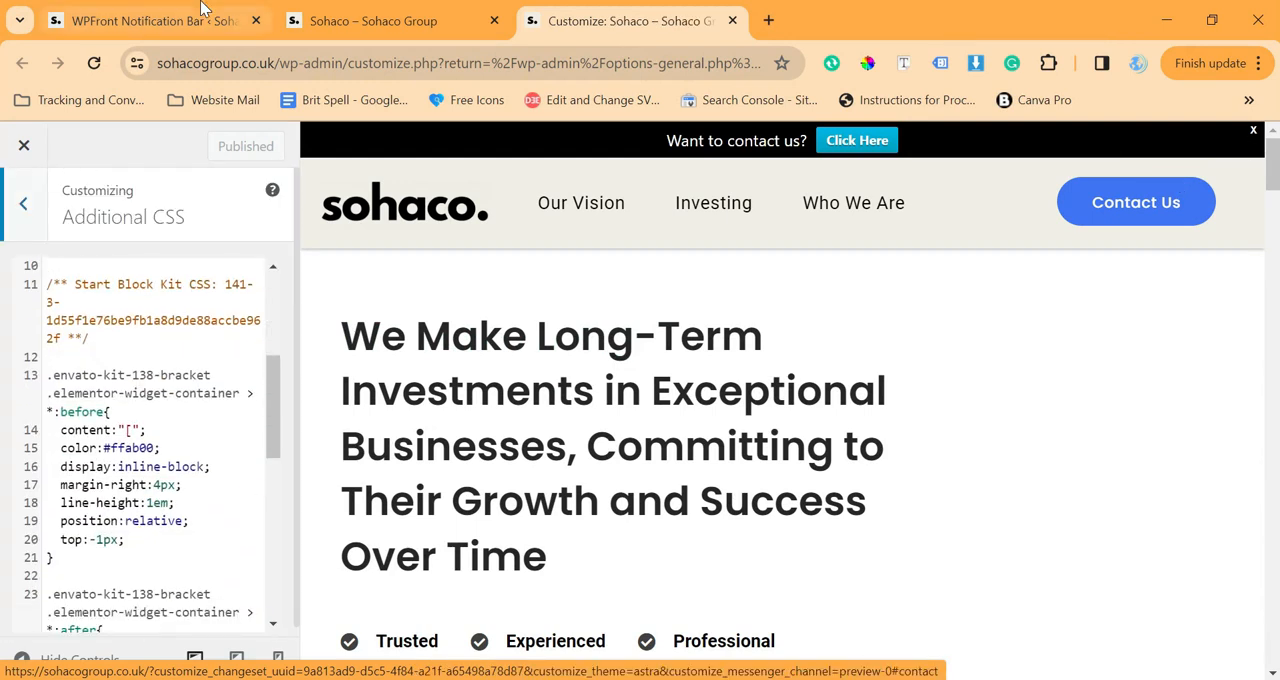
{"action": "scroll", "coordinate": [137, 560], "scroll_direction": "down", "scroll_amount": 7}
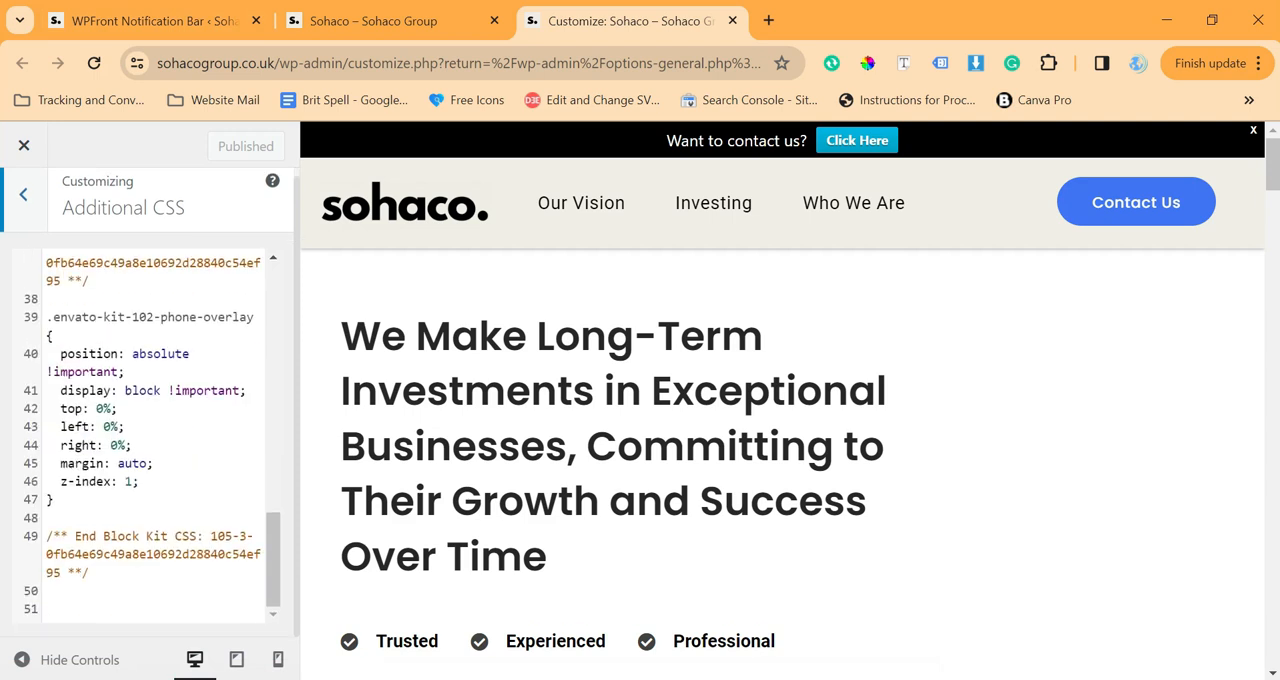
{"action": "left_click", "coordinate": [137, 609]}
{"action": "type", "text": ".wpfront-notification-bar div.wpfront-close {     position: absolute;     top: 15px;     right: 15px;     cursor: pointer;     font-family: Arial,sans-serif;     font-weight: 300;     line-height: 0;     font-size: 15px;     padding: 5px 2px;     -webkit-border-radius: 2px;     -moz-border-radius: 2px;     border-radius: 2px; }"}
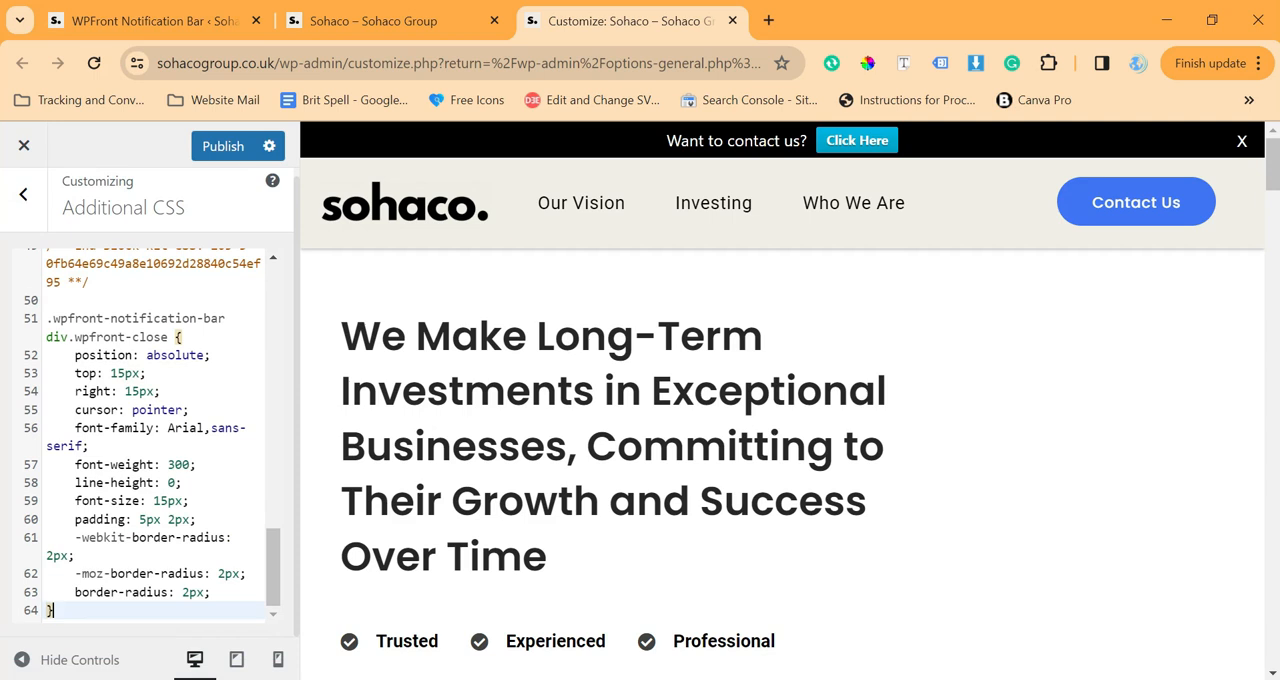
Set the top offset in the pasted div.wpfront-close rule to 12px
{"action": "left_click", "coordinate": [112, 372]}
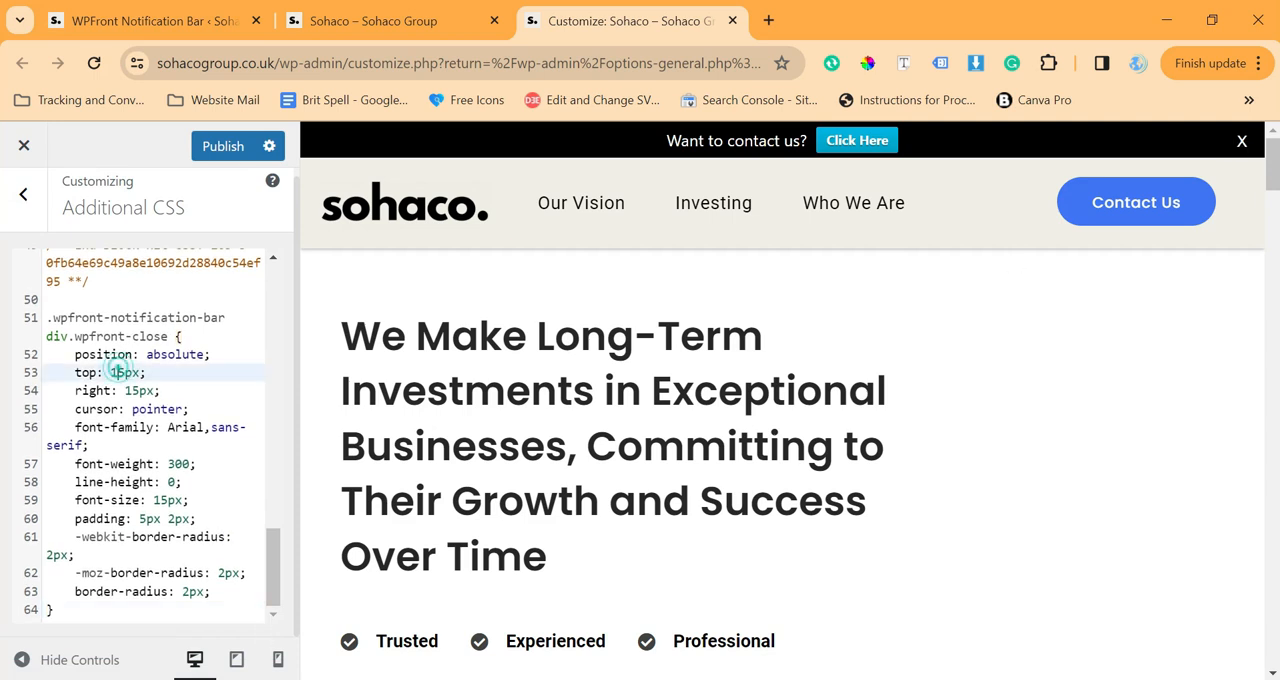
{"action": "left_click_drag", "start_coordinate": [118, 371], "coordinate": [125, 371]}
{"action": "type", "text": "2"}
Delete the cursor, font-family, font-weight, line-height, padding and all border-radius declarations from the div.wpfront-close rule
{"action": "left_click_drag", "start_coordinate": [75, 409], "coordinate": [185, 484]}
{"action": "key", "text": "BackSpace"}
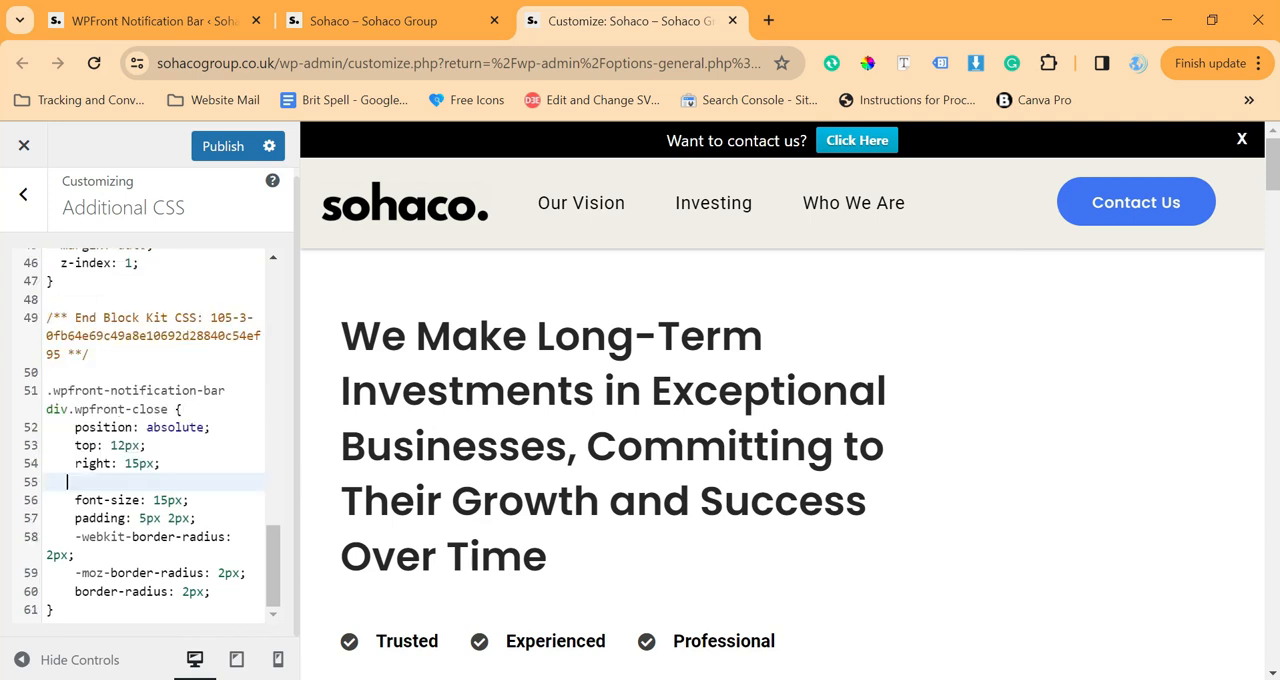
{"action": "key", "text": "BackSpace"}
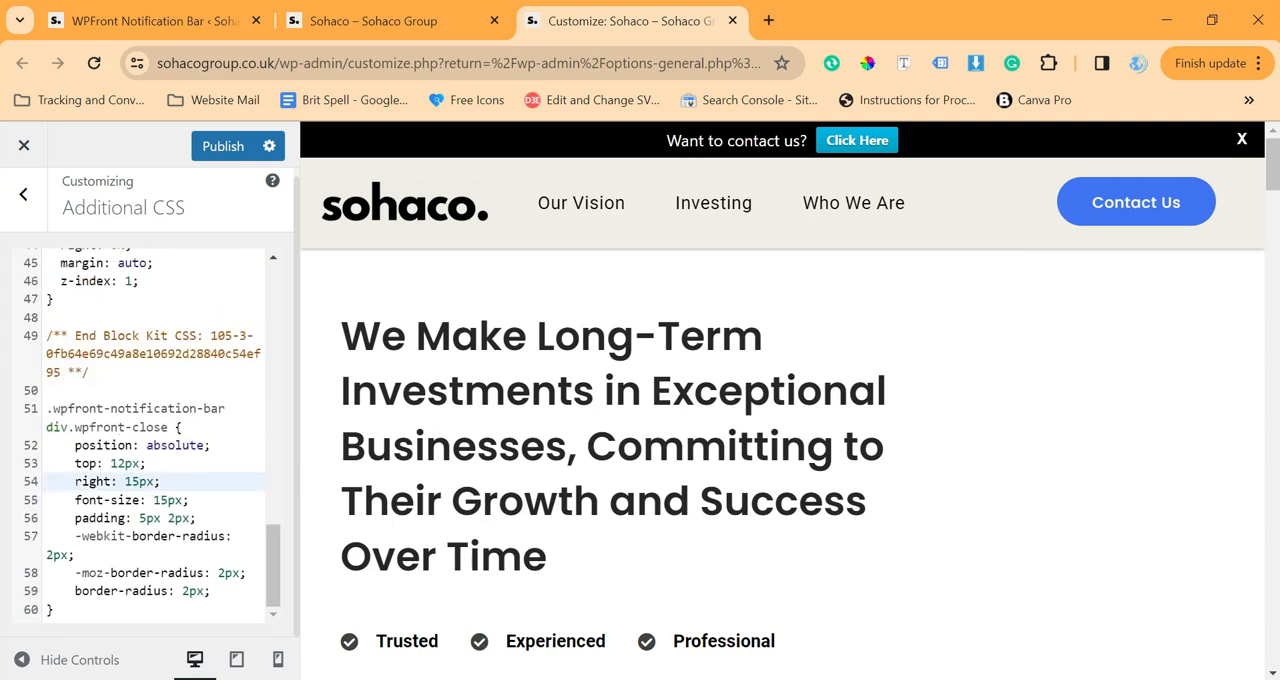
{"action": "left_click_drag", "start_coordinate": [47, 518], "coordinate": [204, 591]}
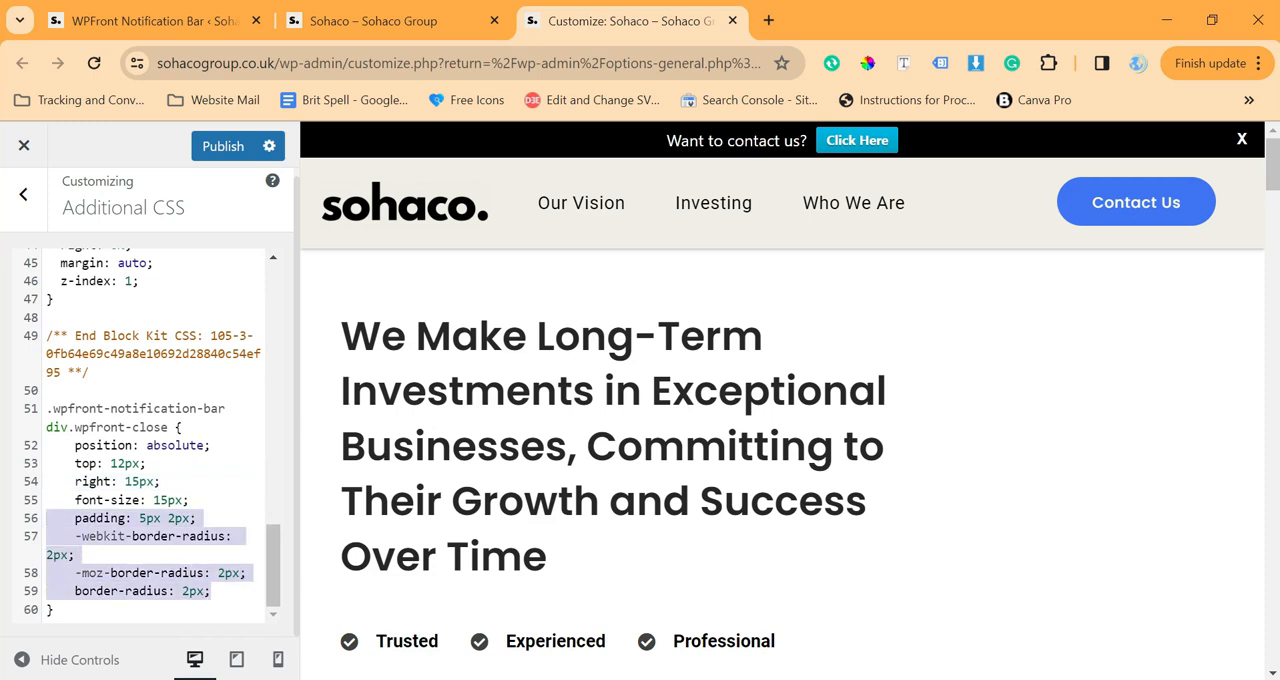
{"action": "key", "text": "BackSpace"}
{"action": "key", "text": "BackSpace"}
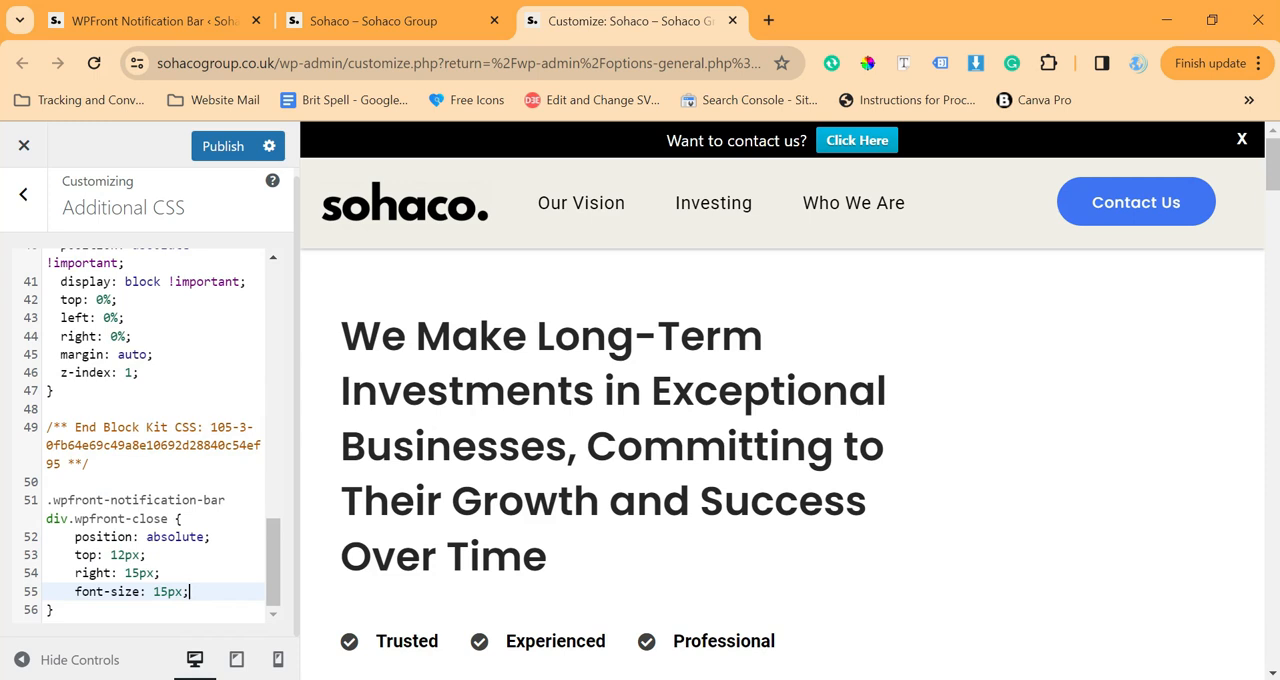
Add font-weight: 100; below the font-size line of the div.wpfront-close rule and publish the changes
{"action": "key", "text": "Return"}
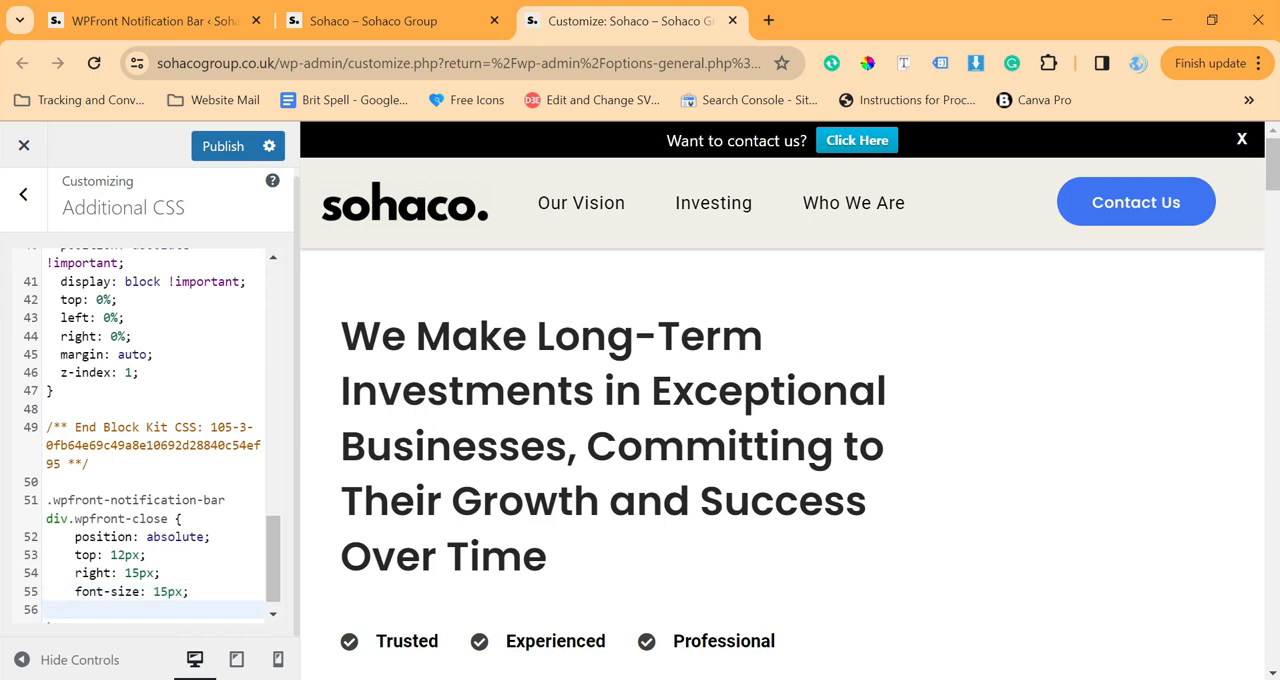
{"action": "type", "text": "font-weight"}
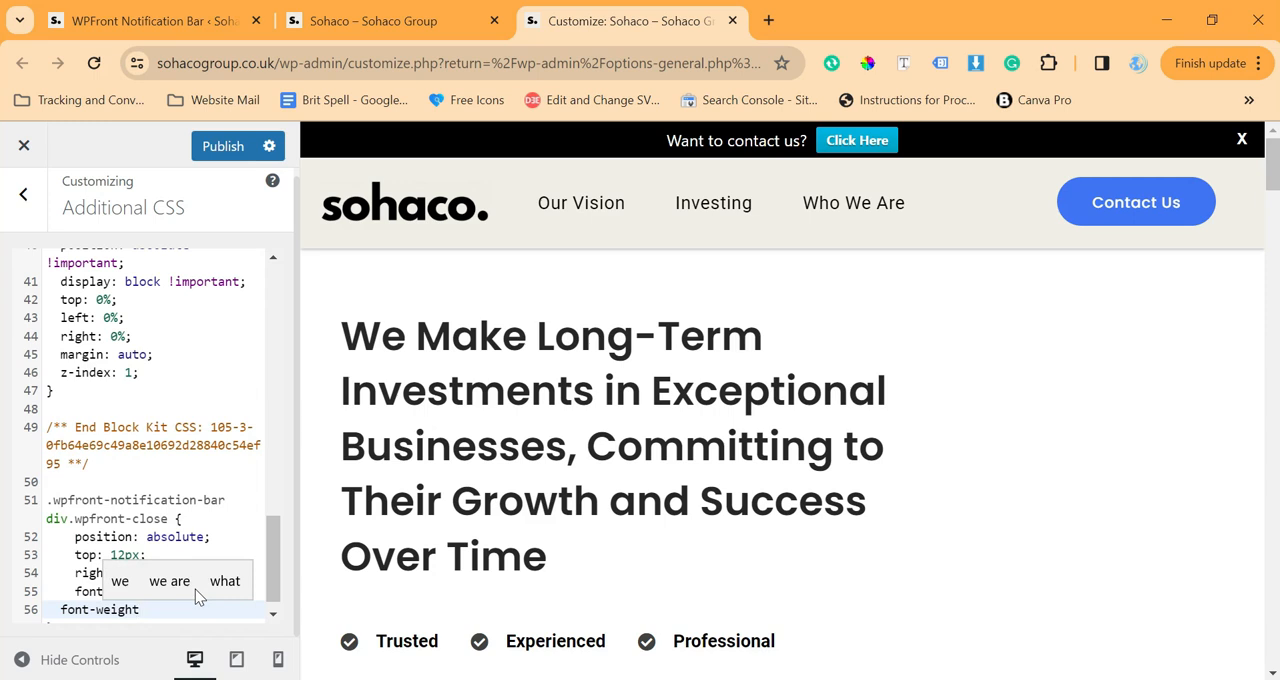
{"action": "type", "text": ": 100;"}
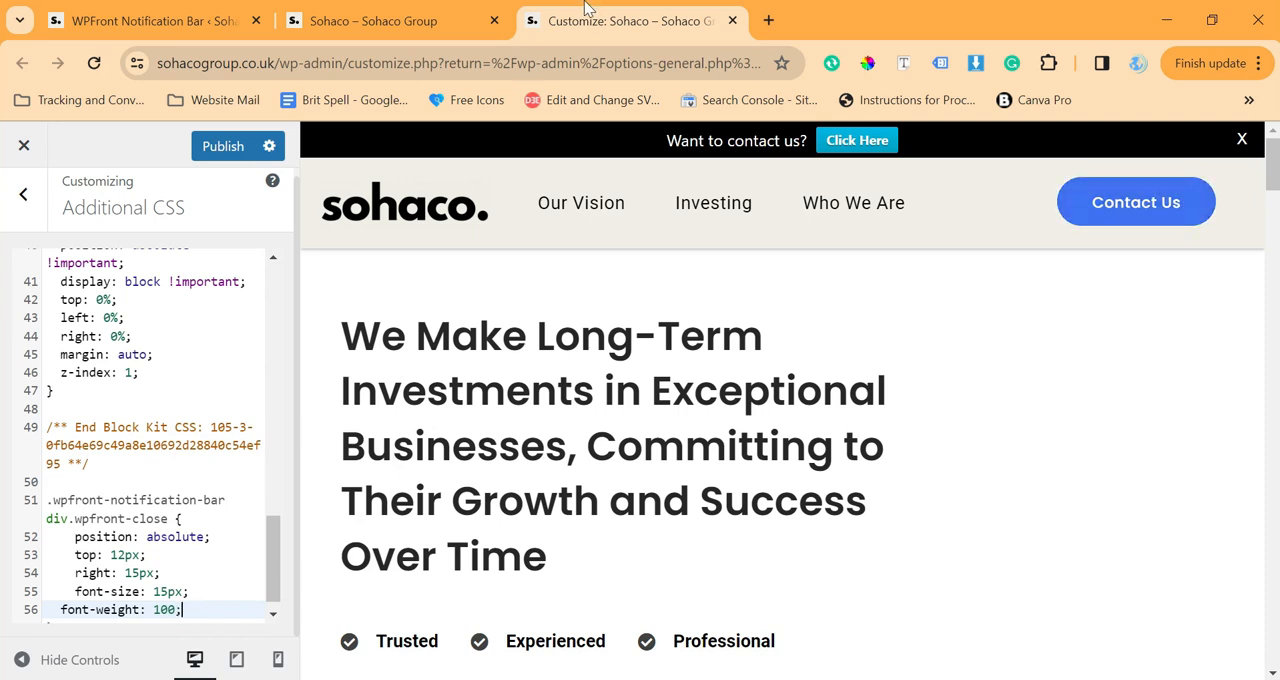
{"action": "left_click", "coordinate": [232, 152]}
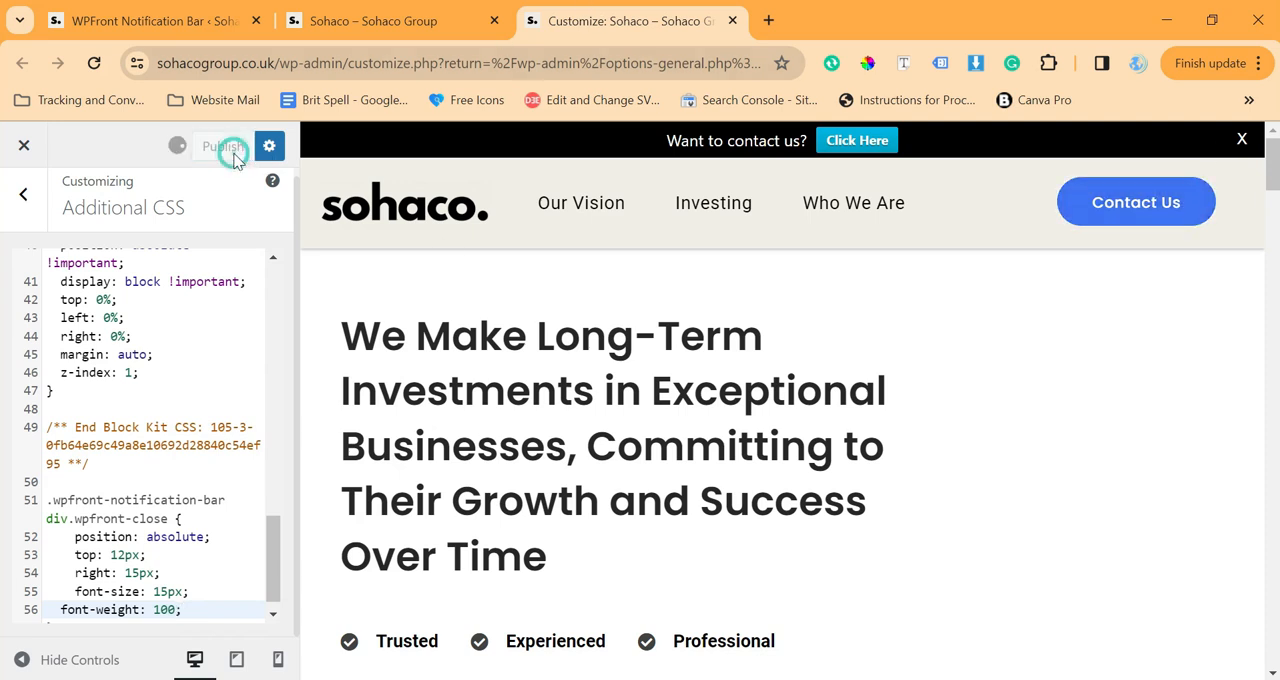
Reload the live site with the developer tools closed and check the notification bar's close button against the published CSS rule
{"action": "left_click", "coordinate": [371, 20]}
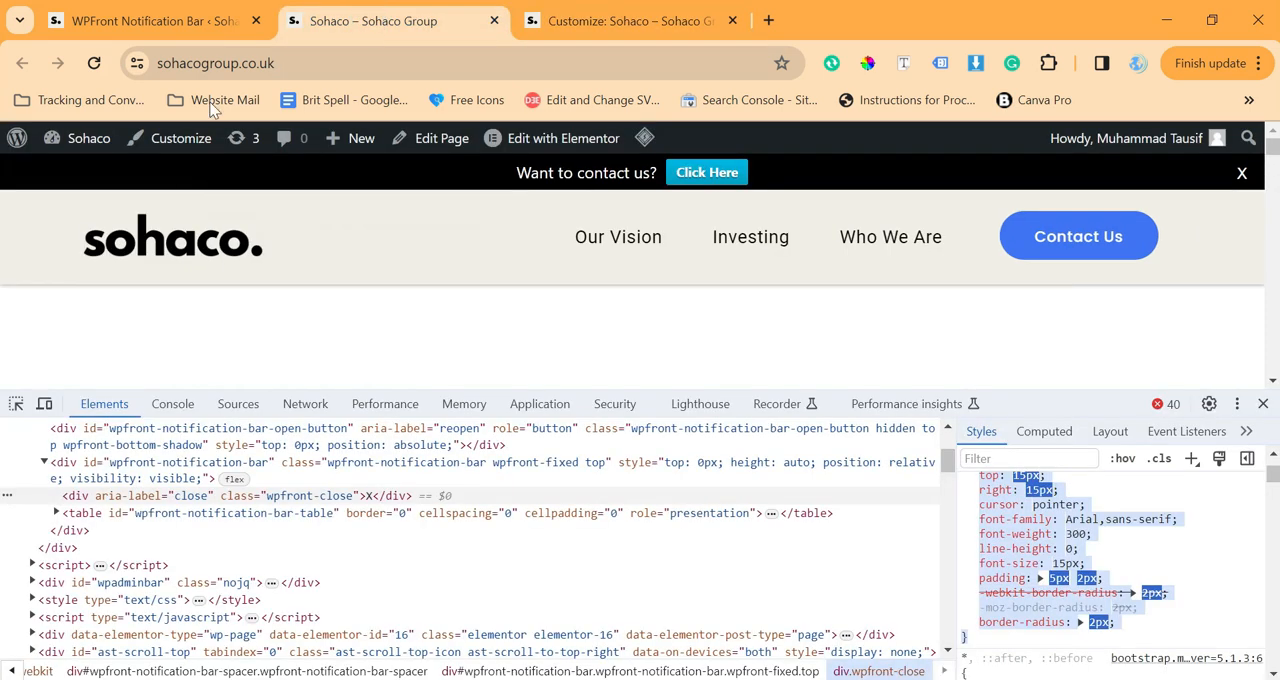
{"action": "left_click", "coordinate": [1262, 404]}
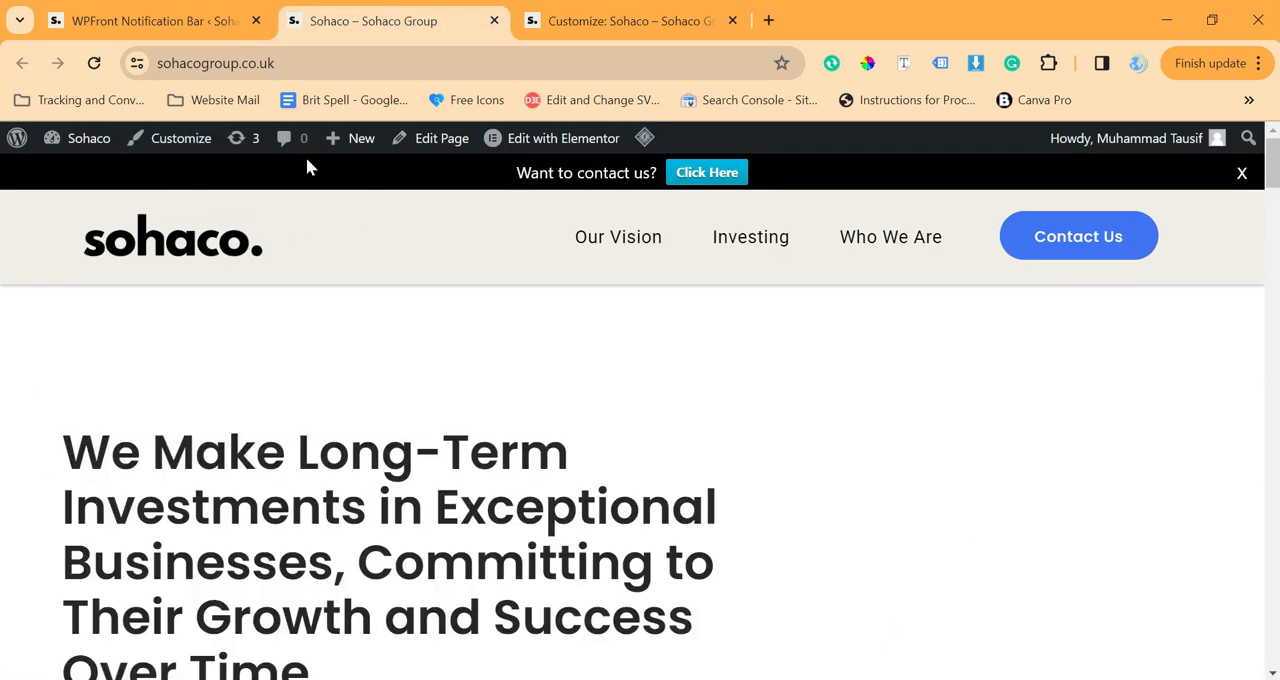
{"action": "left_click", "coordinate": [94, 64]}
{"action": "left_click", "coordinate": [598, 12]}
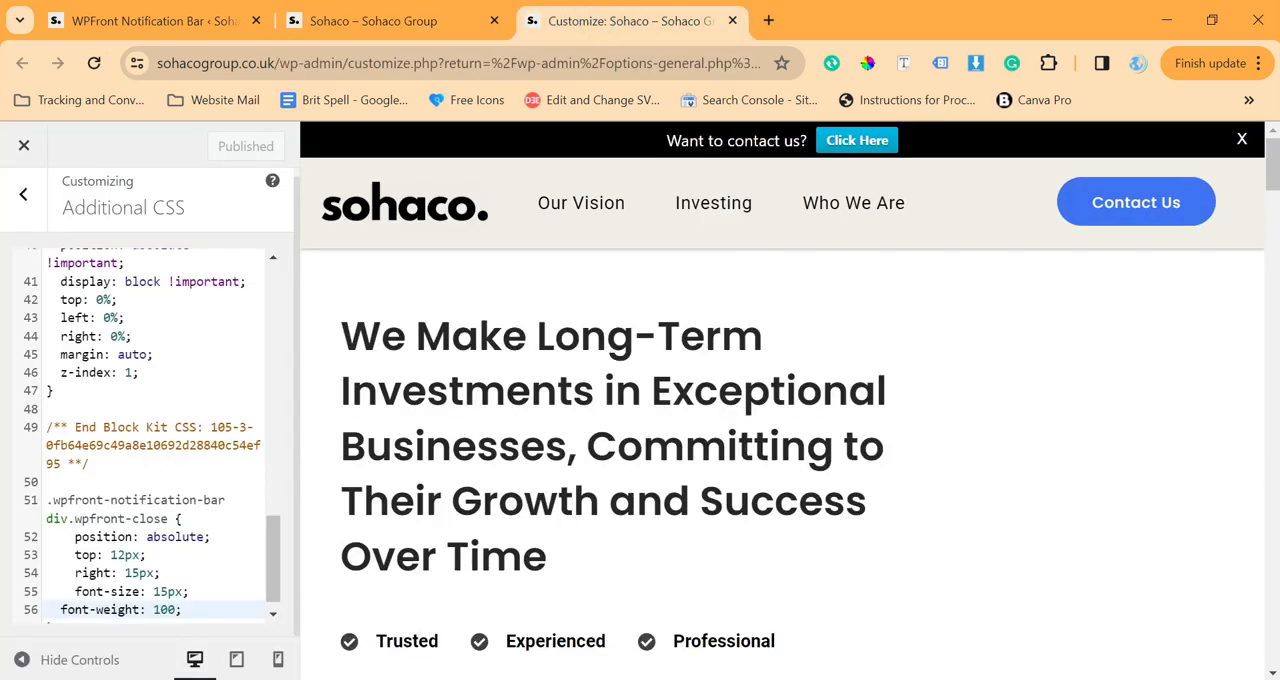
{"action": "scroll", "coordinate": [152, 436], "scroll_direction": "down", "scroll_amount": 1}
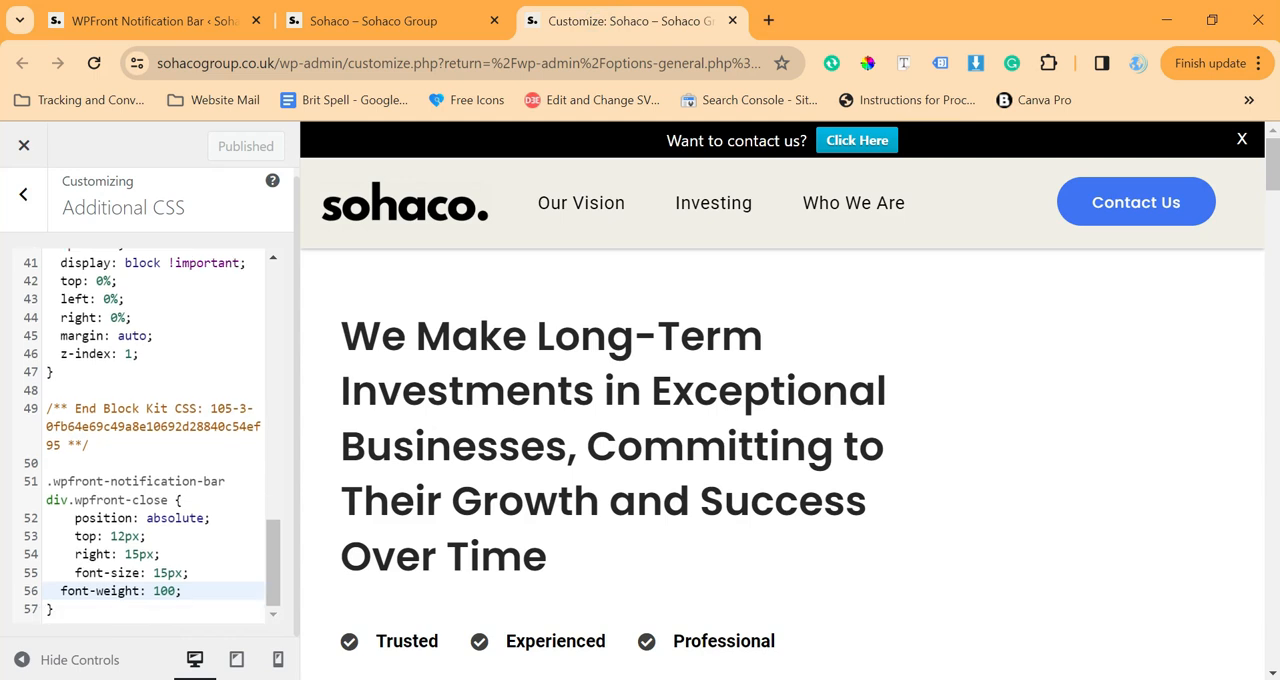
{"action": "left_click", "coordinate": [346, 14]}
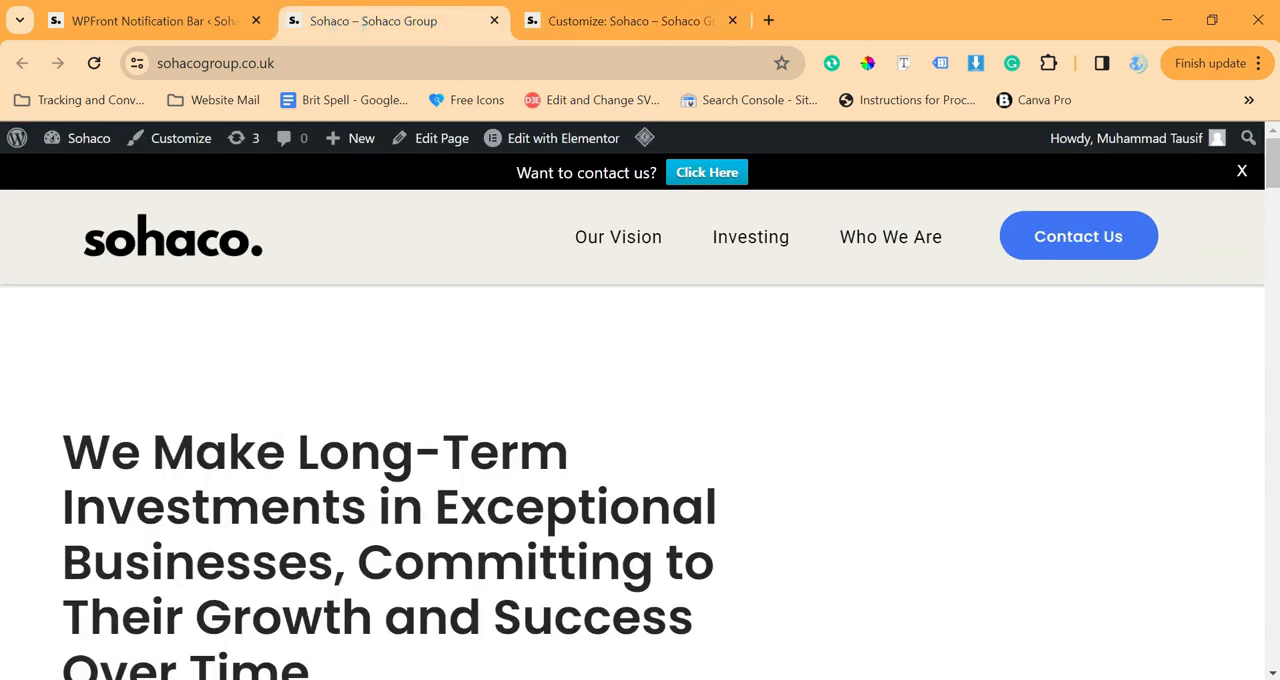